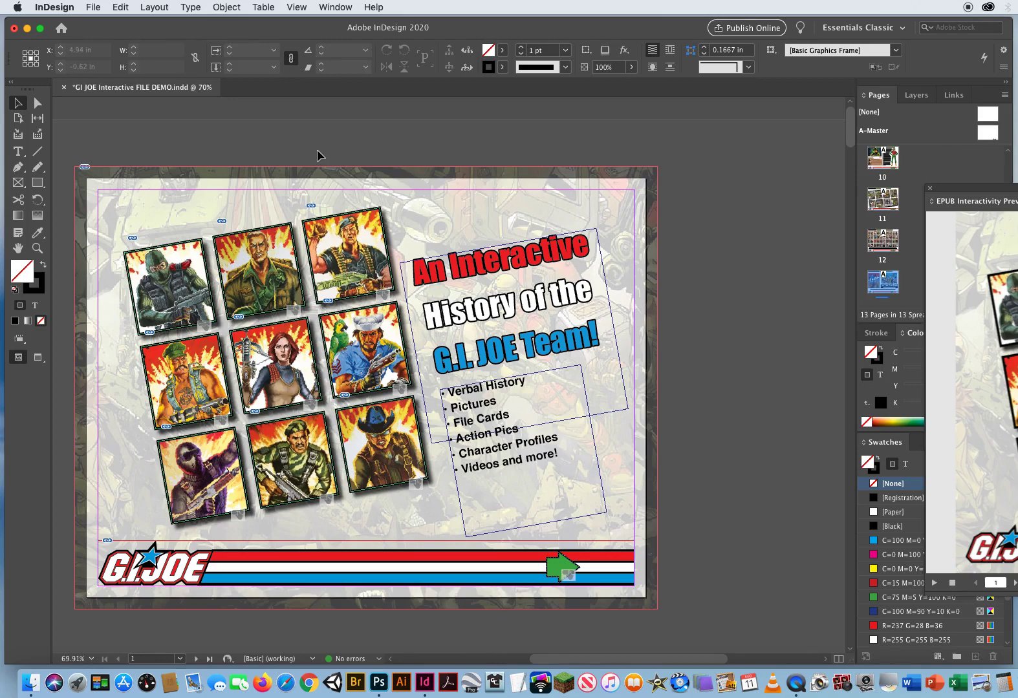
Step: Open the Animation panel beside the page and load the top-left cover card, Button 80
{"action": "left_click_drag", "start_coordinate": [957, 192], "coordinate": [424, 139]}
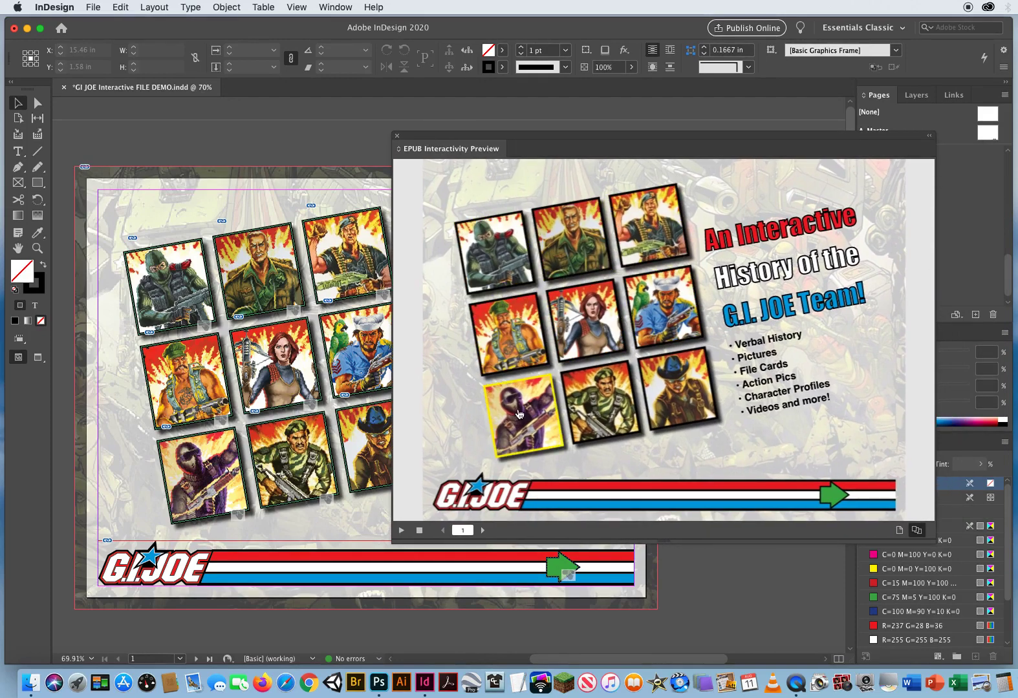
{"action": "left_click_drag", "start_coordinate": [424, 139], "coordinate": [958, 201]}
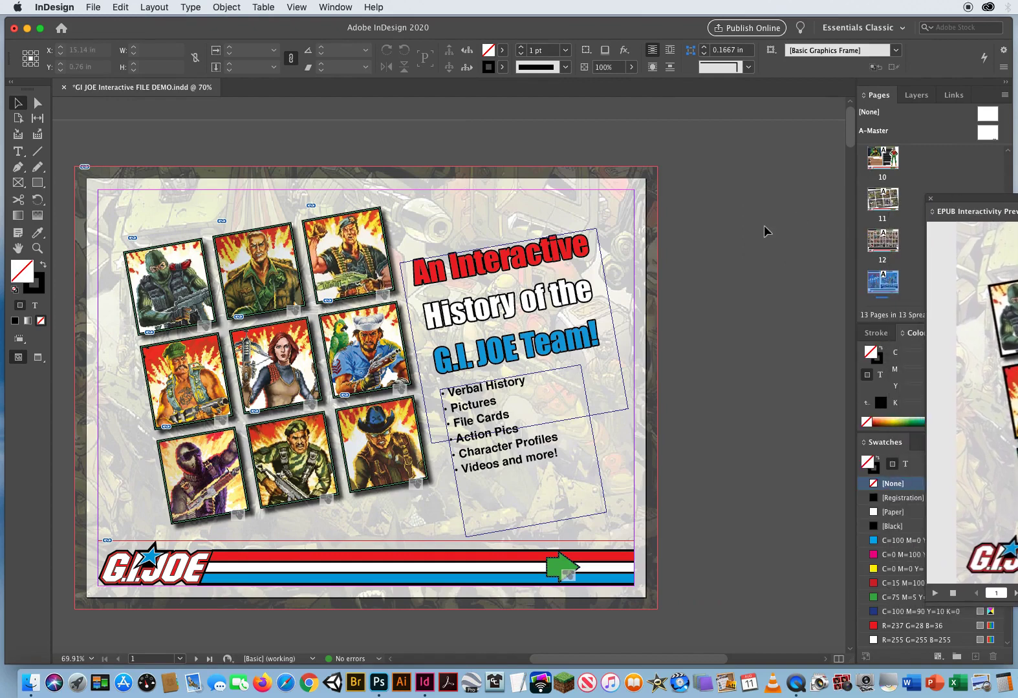
{"action": "left_click", "coordinate": [336, 7]}
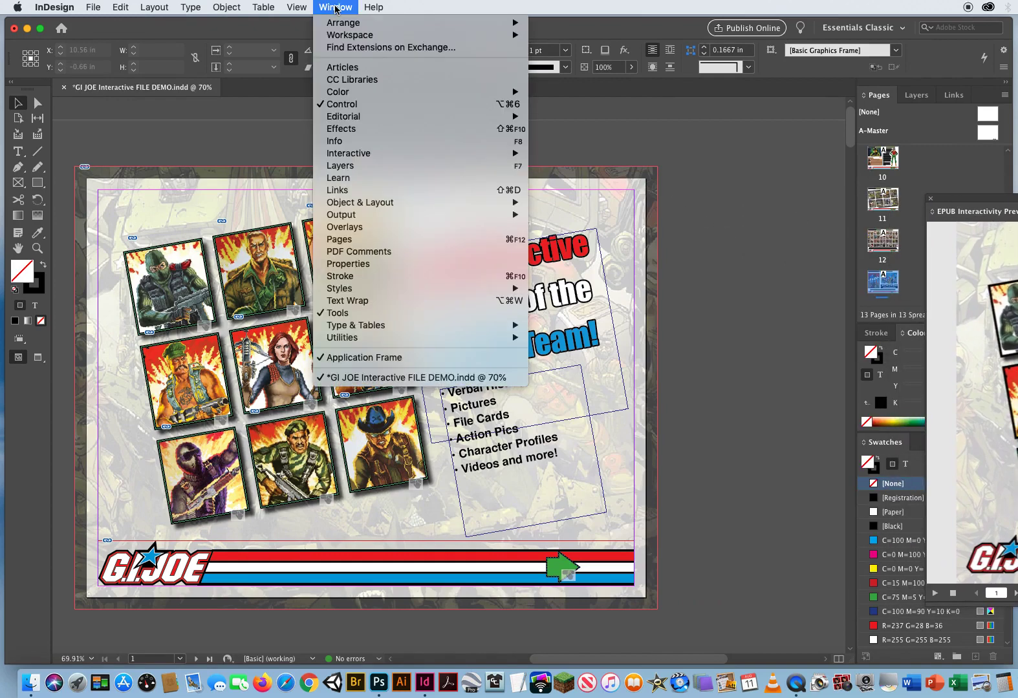
{"action": "mouse_move", "coordinate": [326, 157]}
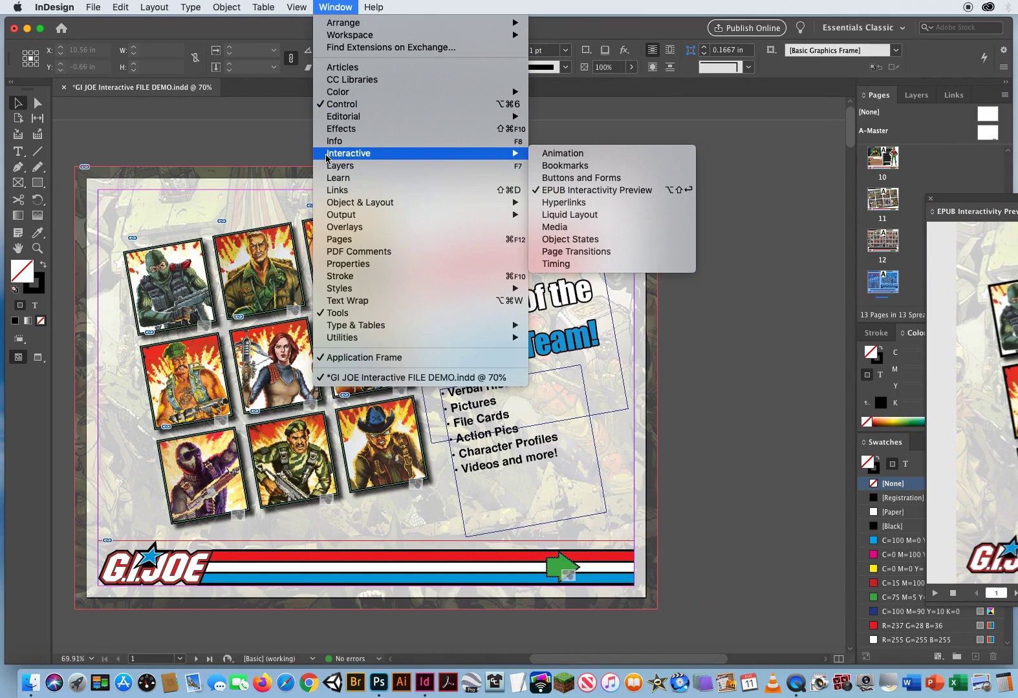
{"action": "left_click", "coordinate": [562, 155]}
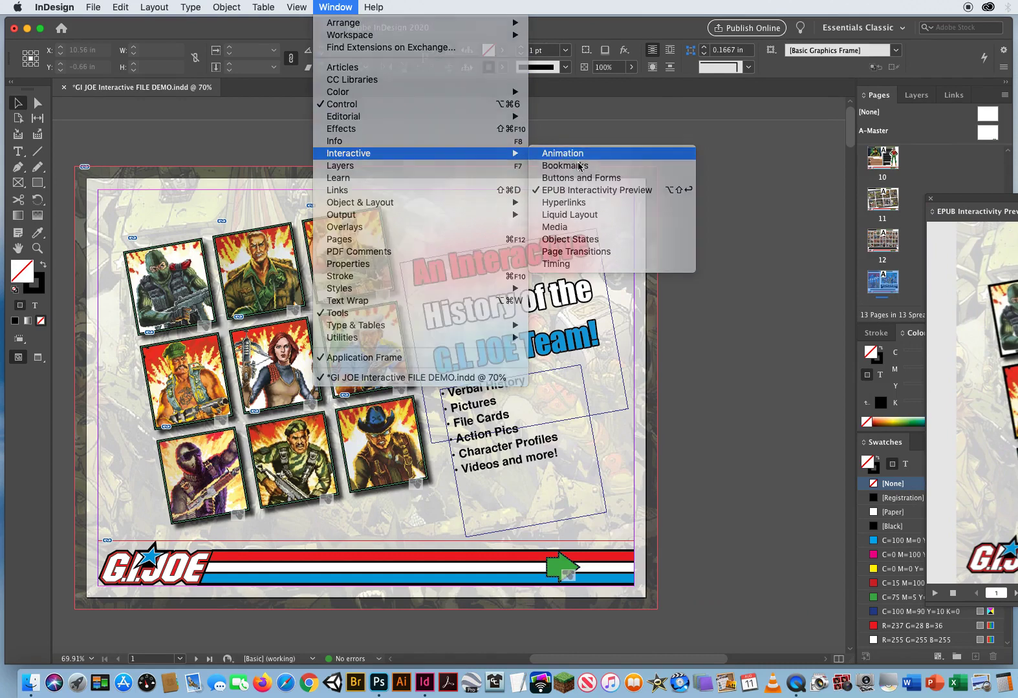
{"action": "left_click_drag", "start_coordinate": [447, 187], "coordinate": [771, 158]}
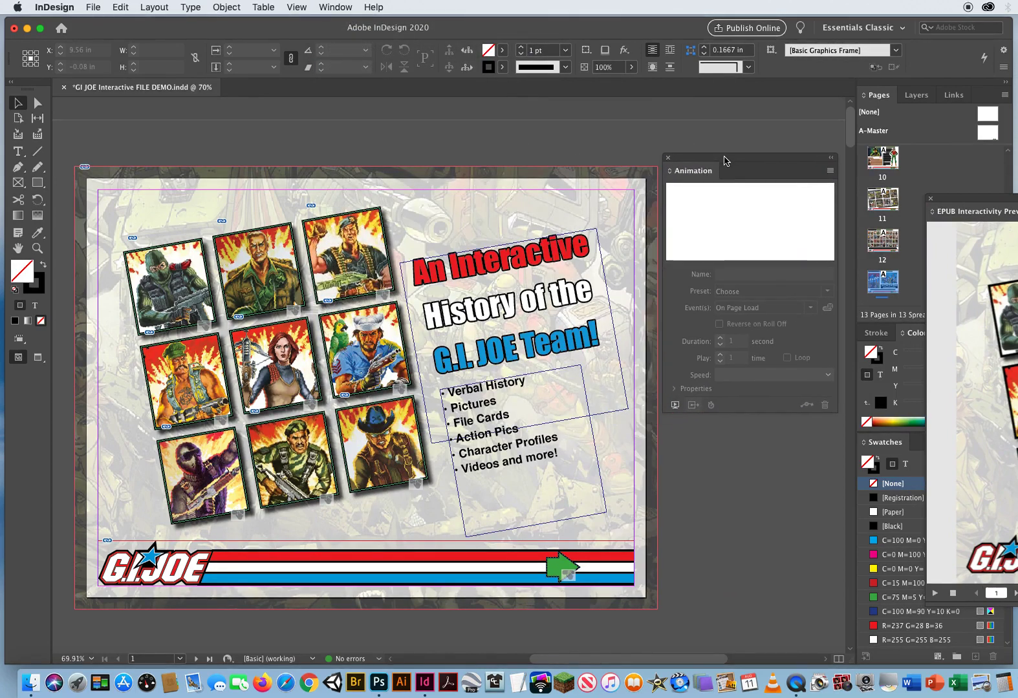
{"action": "left_click", "coordinate": [191, 270]}
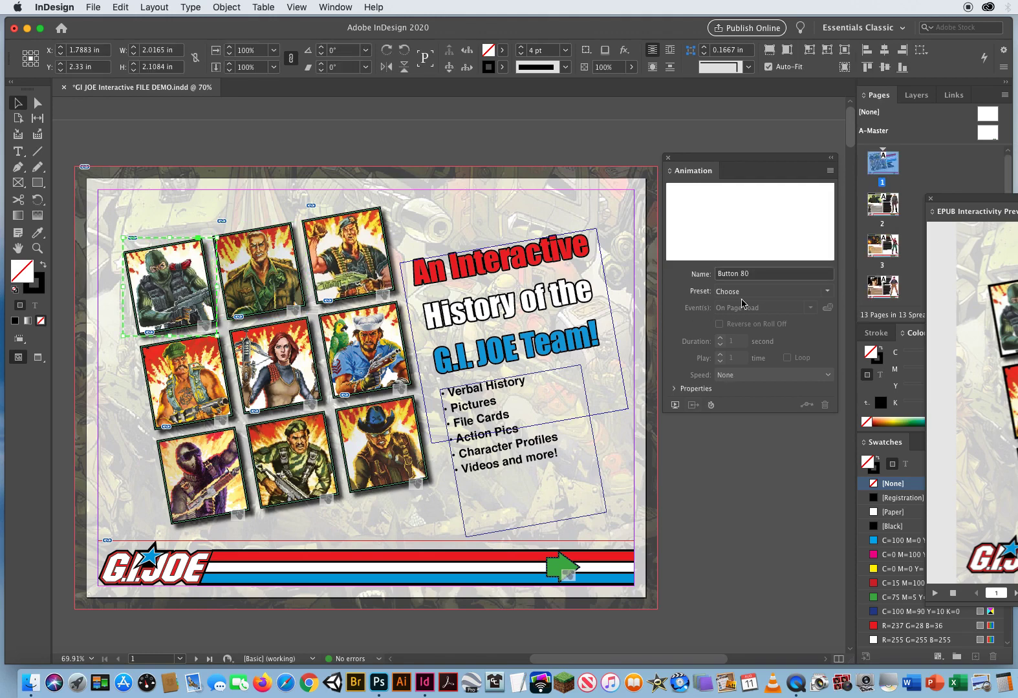
Step: Give Button 80 the Fade In preset, shortening its duration from 3 to 2 seconds
{"action": "left_click", "coordinate": [827, 292]}
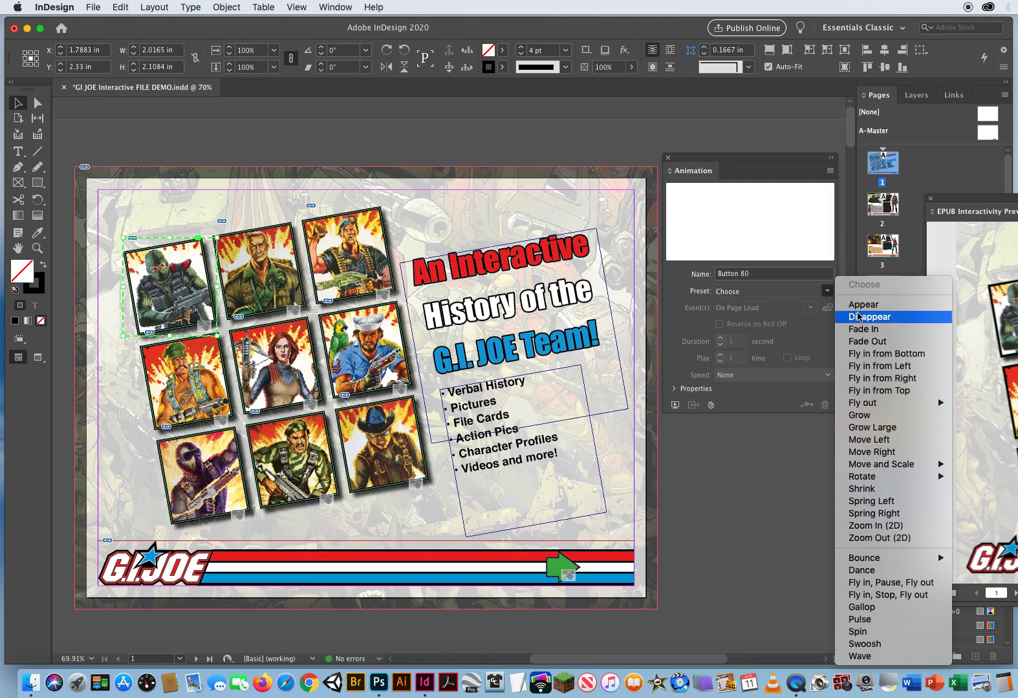
{"action": "left_click", "coordinate": [864, 329]}
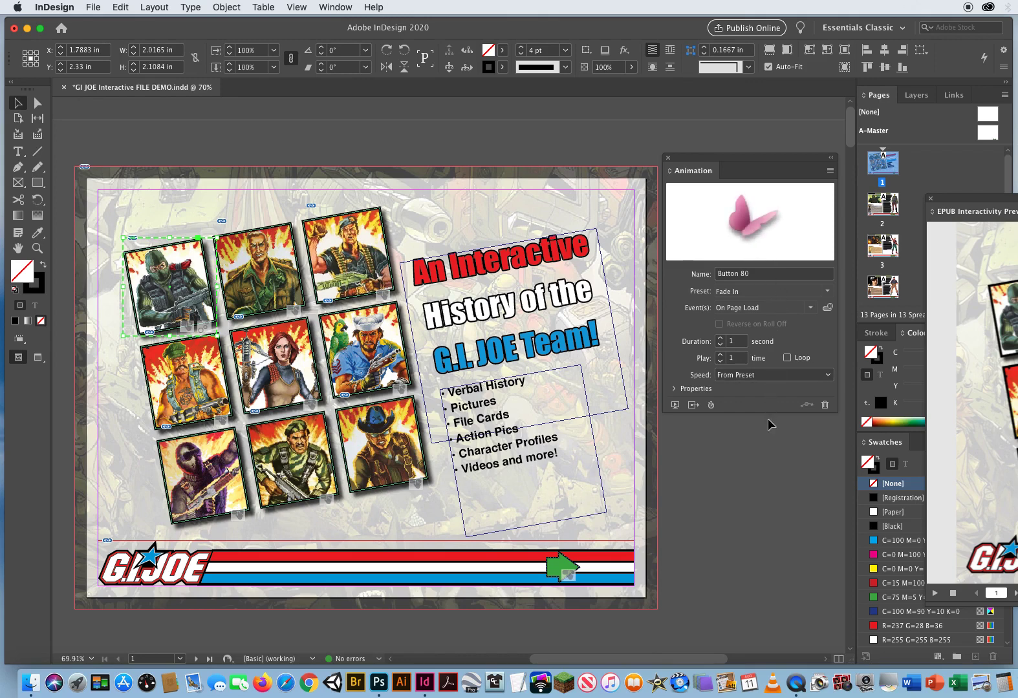
{"action": "left_click", "coordinate": [720, 339]}
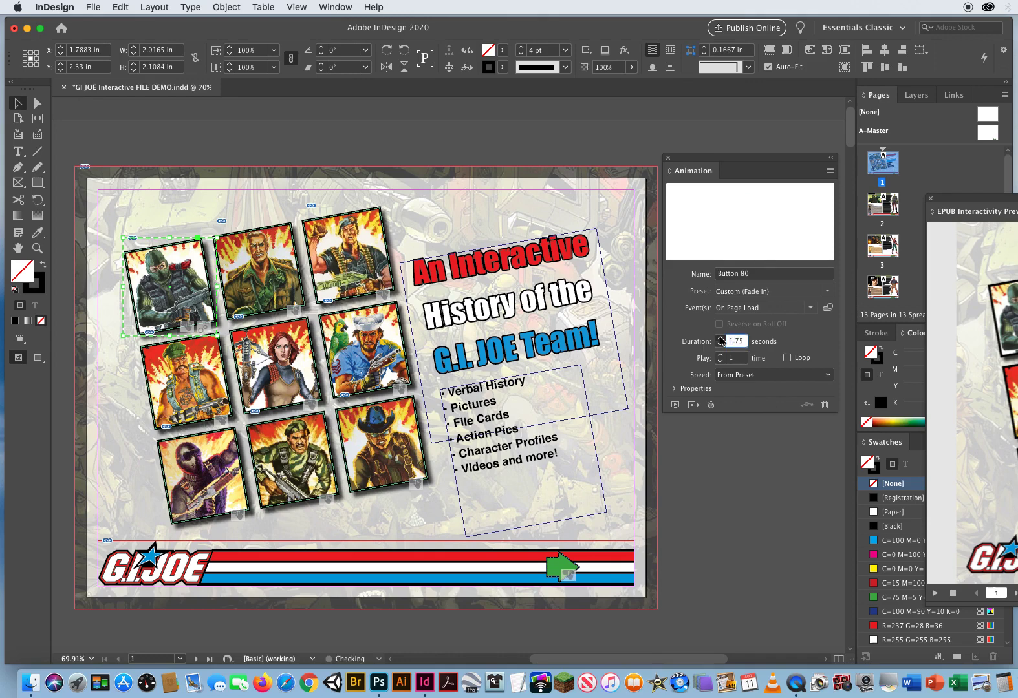
{"action": "left_click", "coordinate": [721, 339]}
{"action": "left_click", "coordinate": [771, 356]}
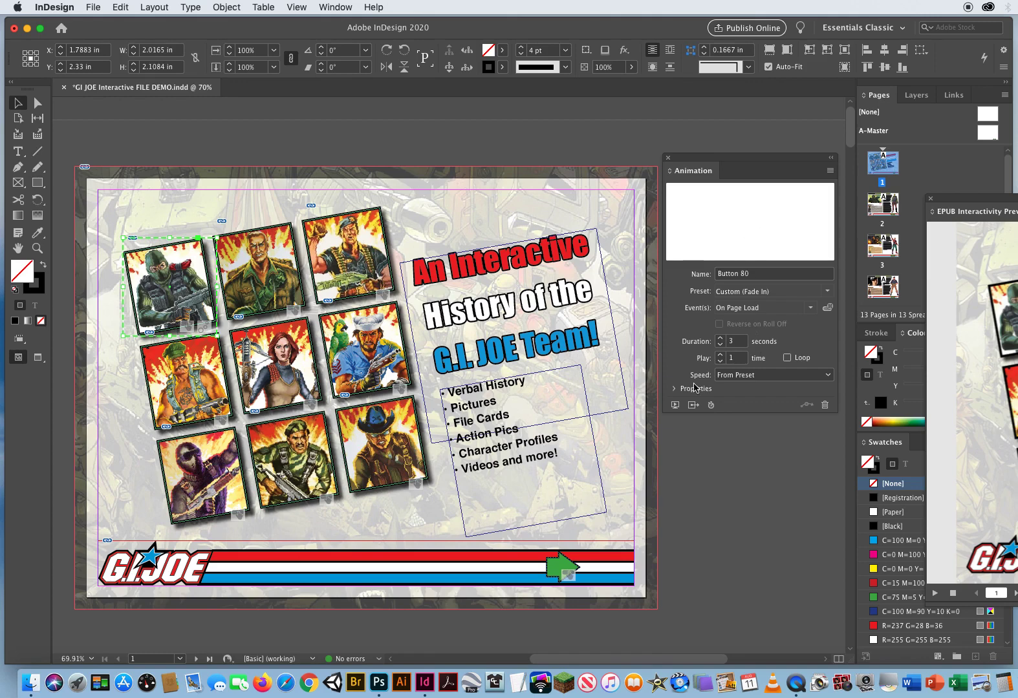
{"action": "left_click", "coordinate": [674, 389]}
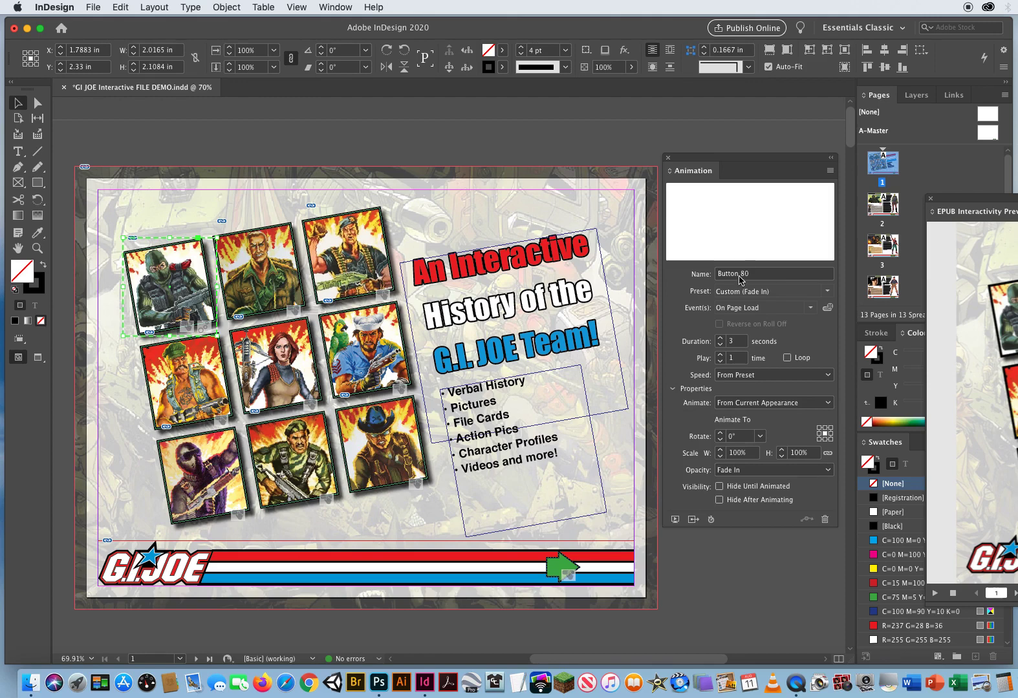
{"action": "left_click", "coordinate": [735, 342]}
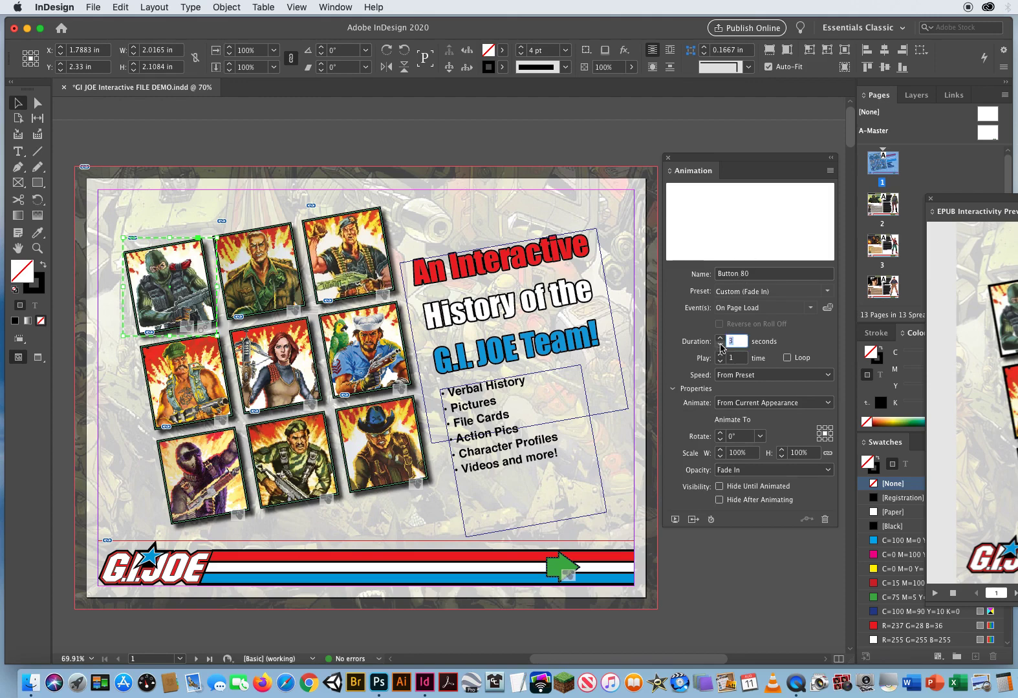
{"action": "left_click", "coordinate": [720, 346]}
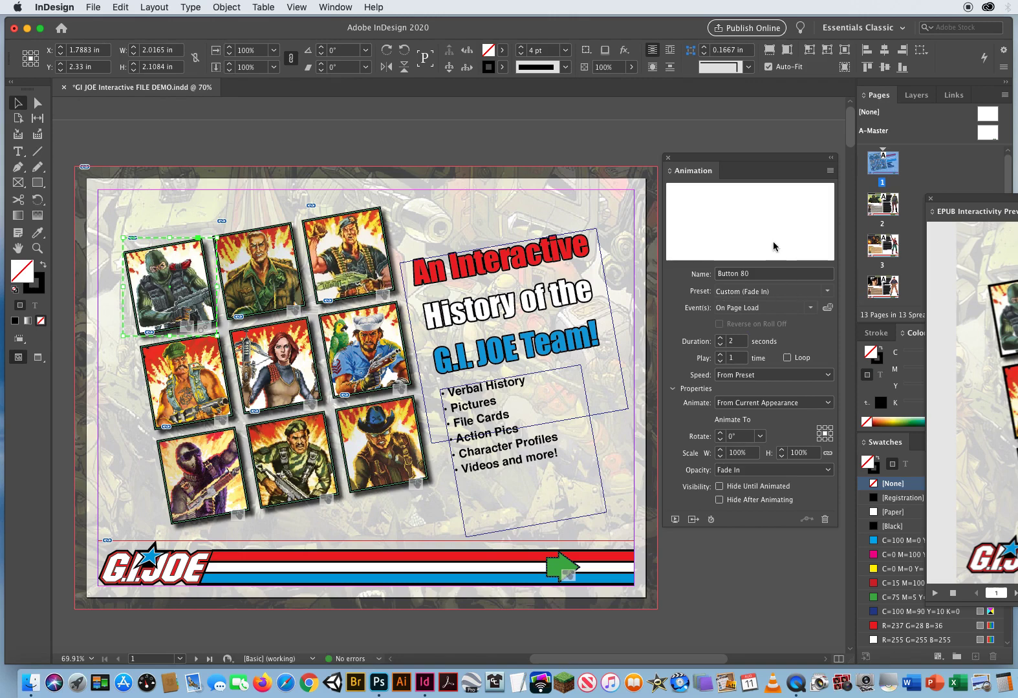
Step: Try Fly in from Bottom on Button 80, then return it to a 1-second Fade In
{"action": "left_click", "coordinate": [827, 291]}
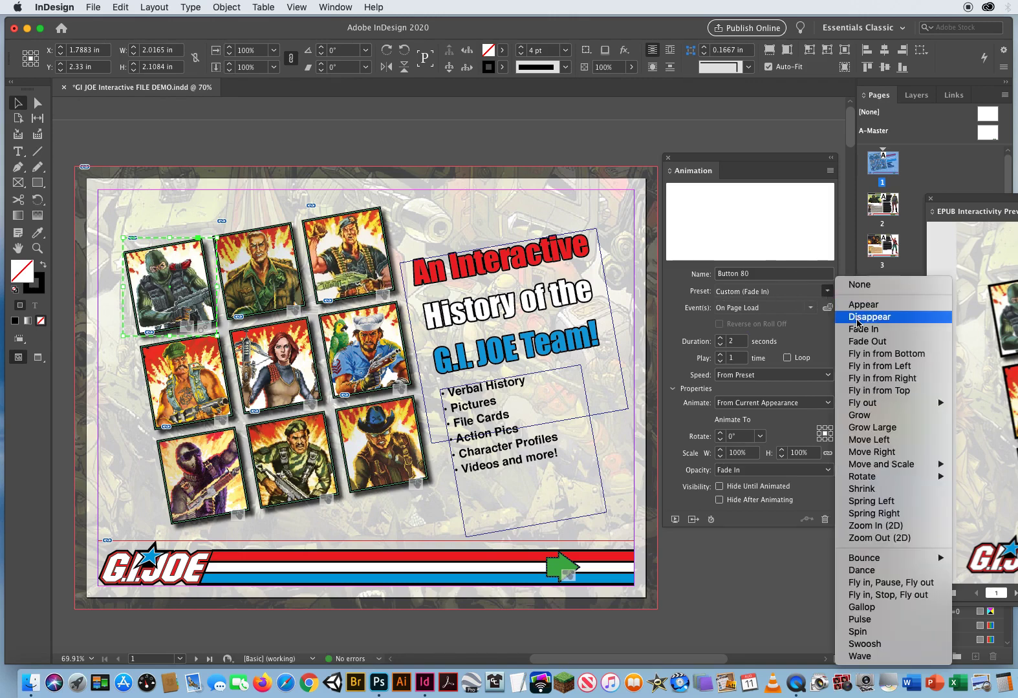
{"action": "left_click", "coordinate": [865, 357]}
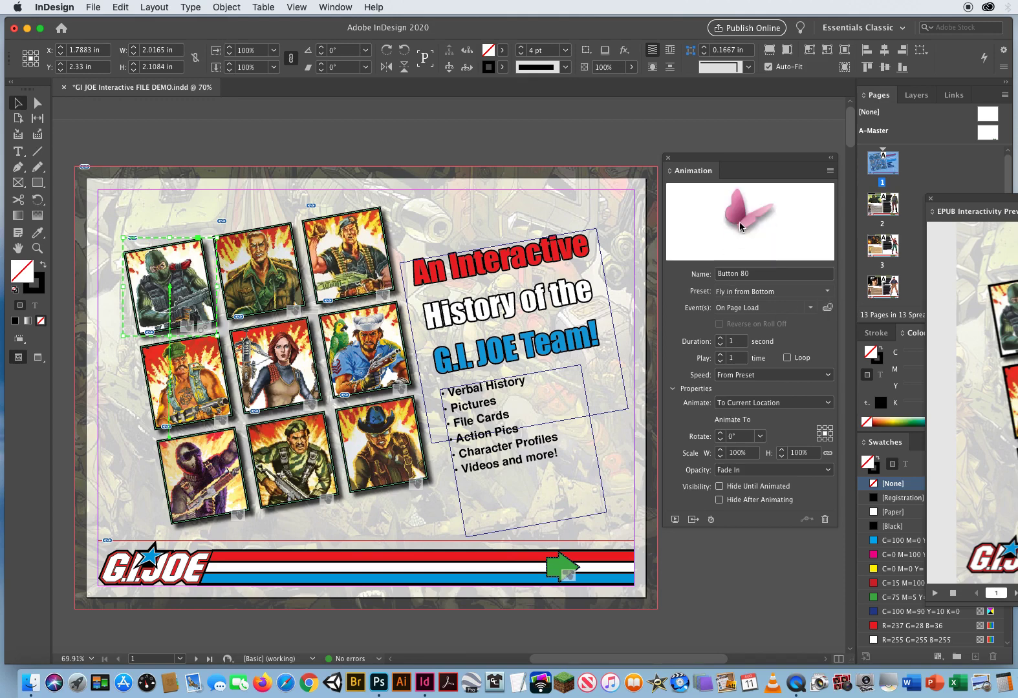
{"action": "left_click", "coordinate": [828, 291]}
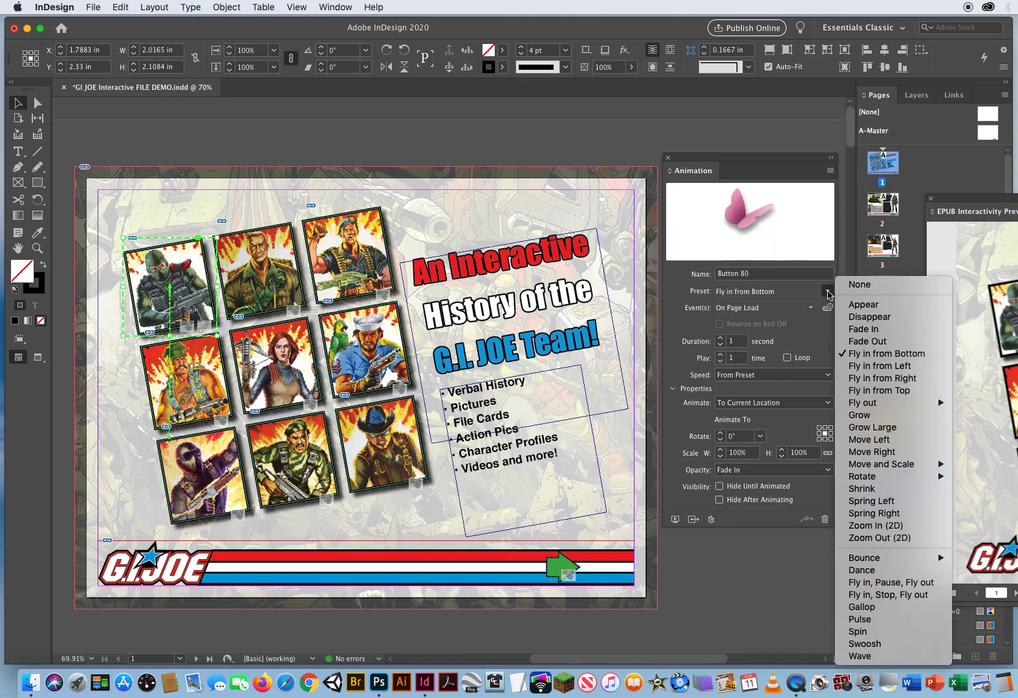
{"action": "left_click", "coordinate": [863, 330]}
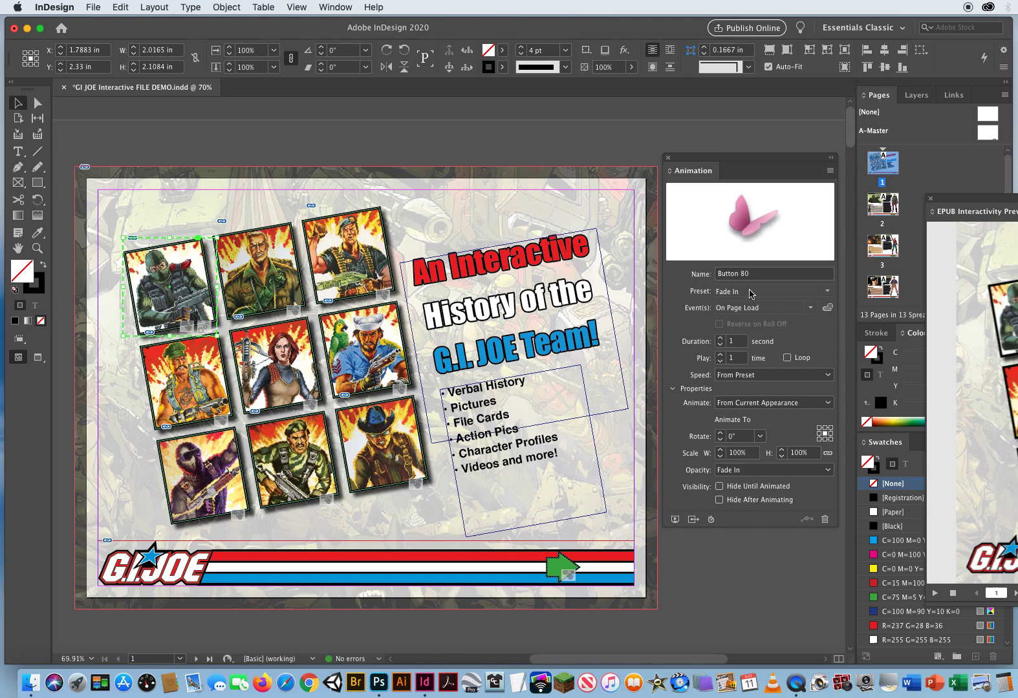
{"action": "left_click", "coordinate": [827, 292]}
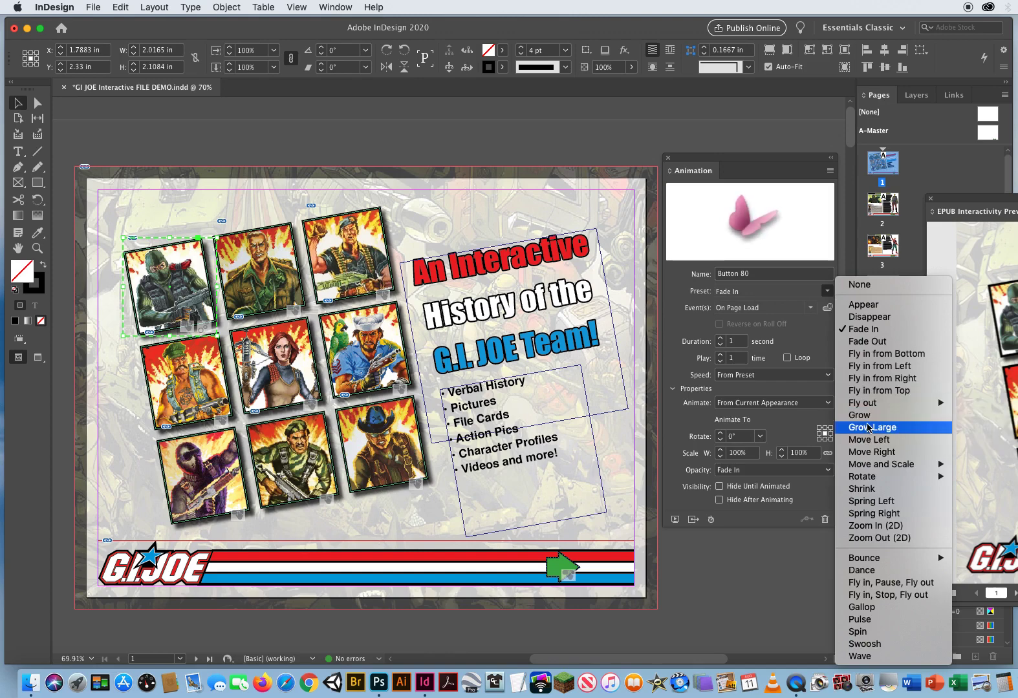
Step: Apply the Gallop preset to the three top-row character cards one by one
{"action": "left_click", "coordinate": [877, 608]}
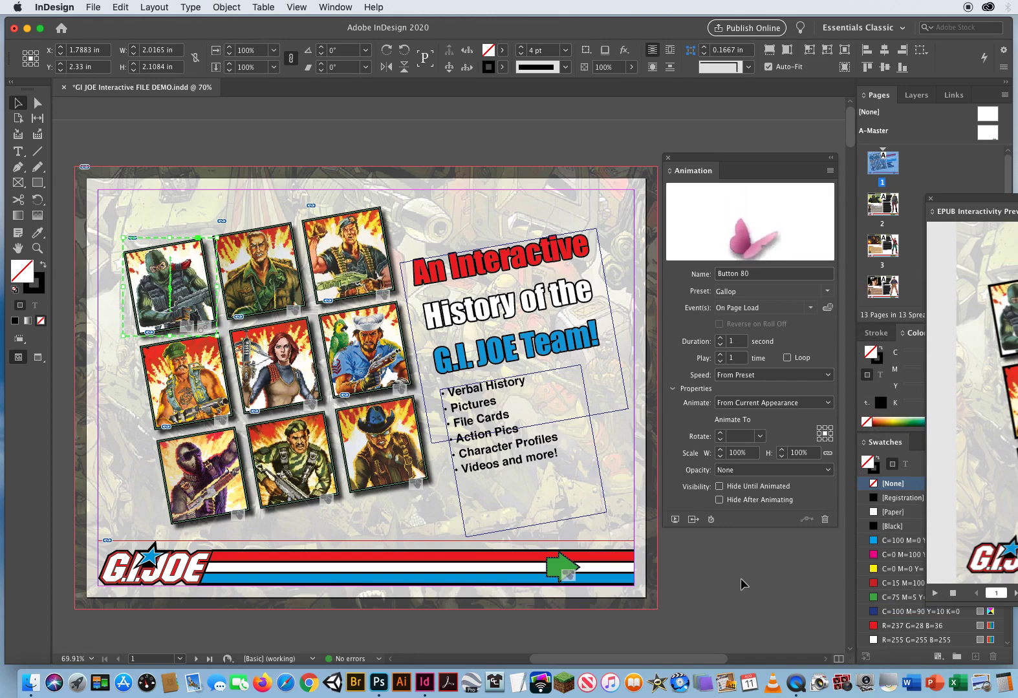
{"action": "left_click", "coordinate": [277, 249]}
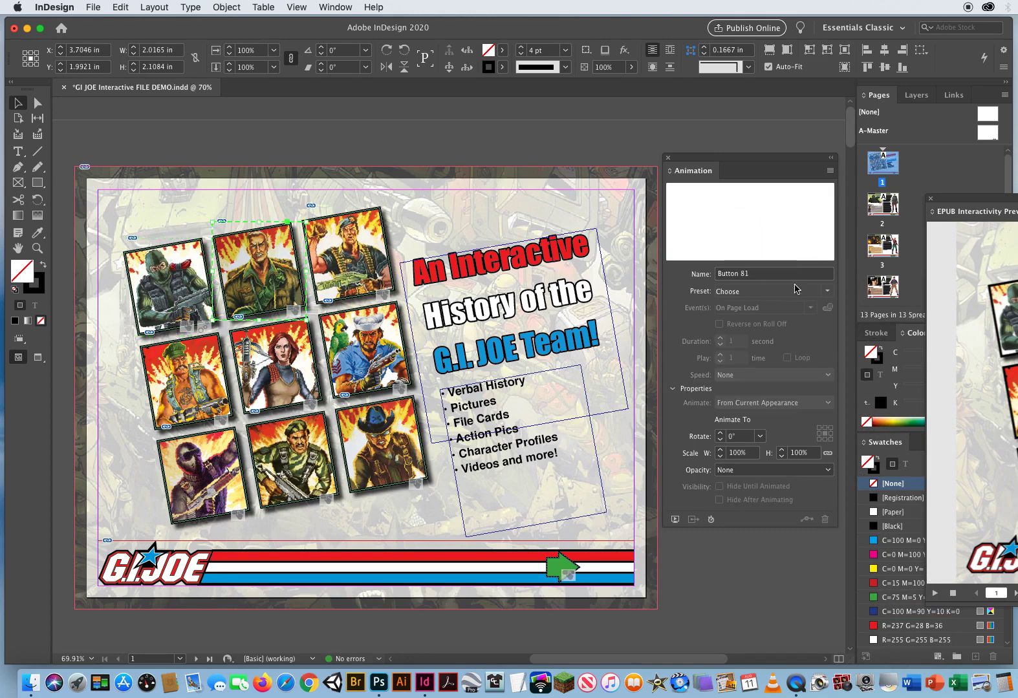
{"action": "left_click", "coordinate": [827, 291]}
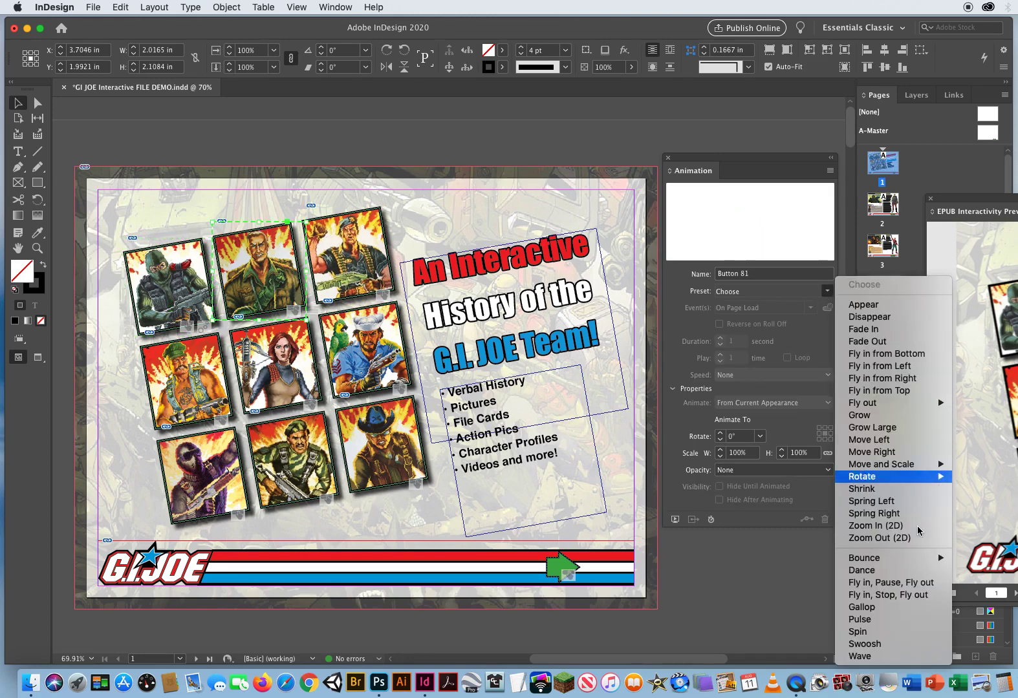
{"action": "left_click", "coordinate": [861, 607]}
{"action": "left_click", "coordinate": [375, 249]}
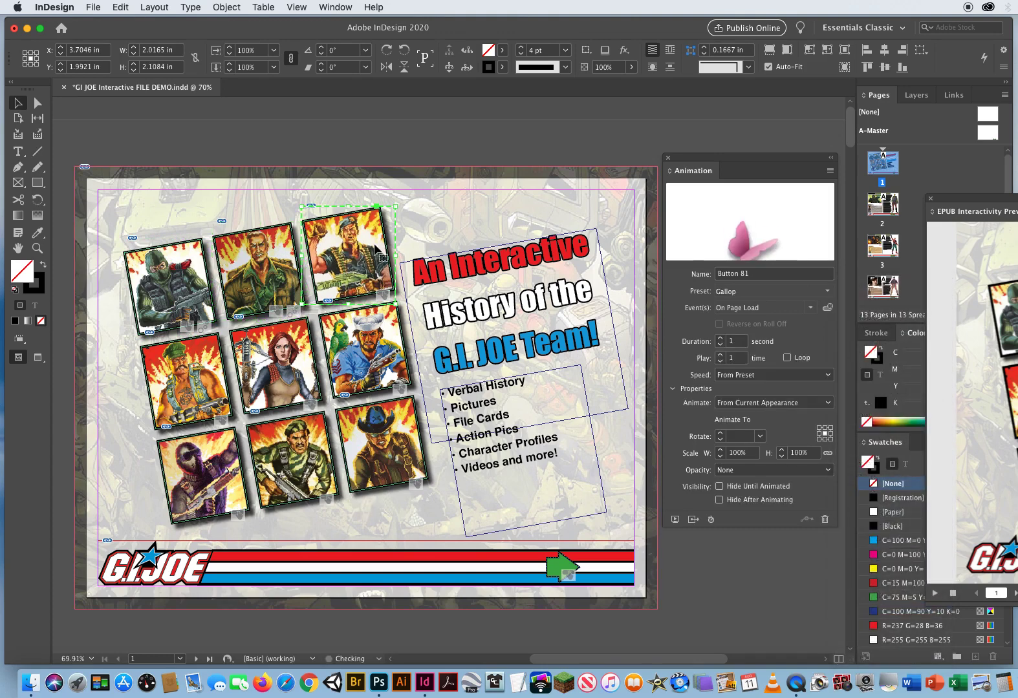
{"action": "left_click", "coordinate": [827, 291]}
{"action": "left_click", "coordinate": [858, 609]}
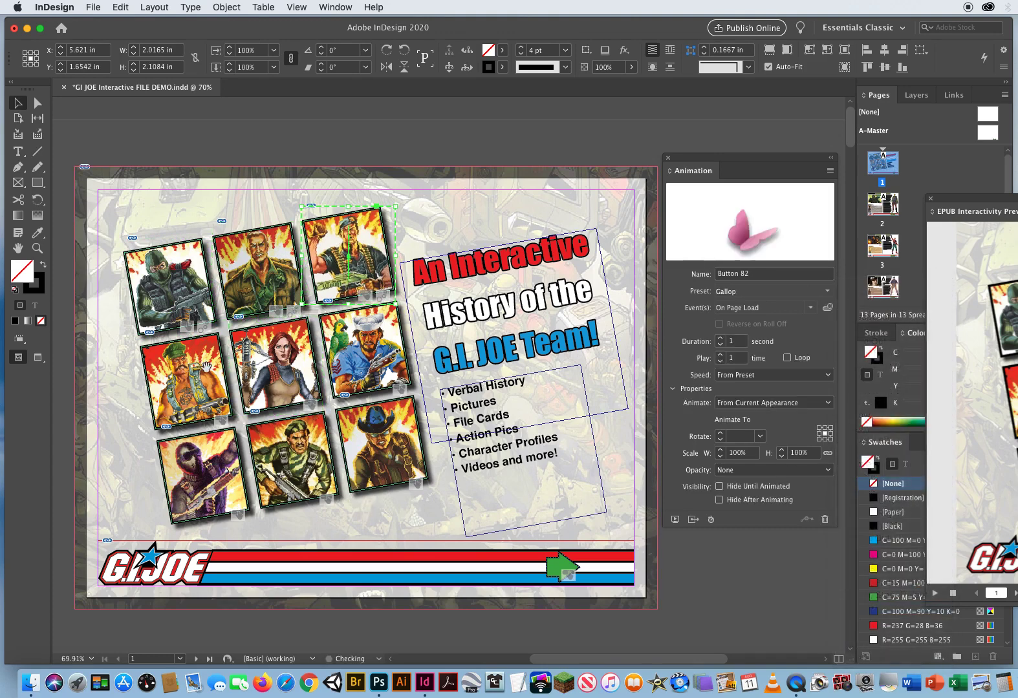
Step: Select the three middle-row cards together and give them Gallop
{"action": "left_click", "coordinate": [183, 369]}
{"action": "left_click", "coordinate": [299, 353], "text": "shift"}
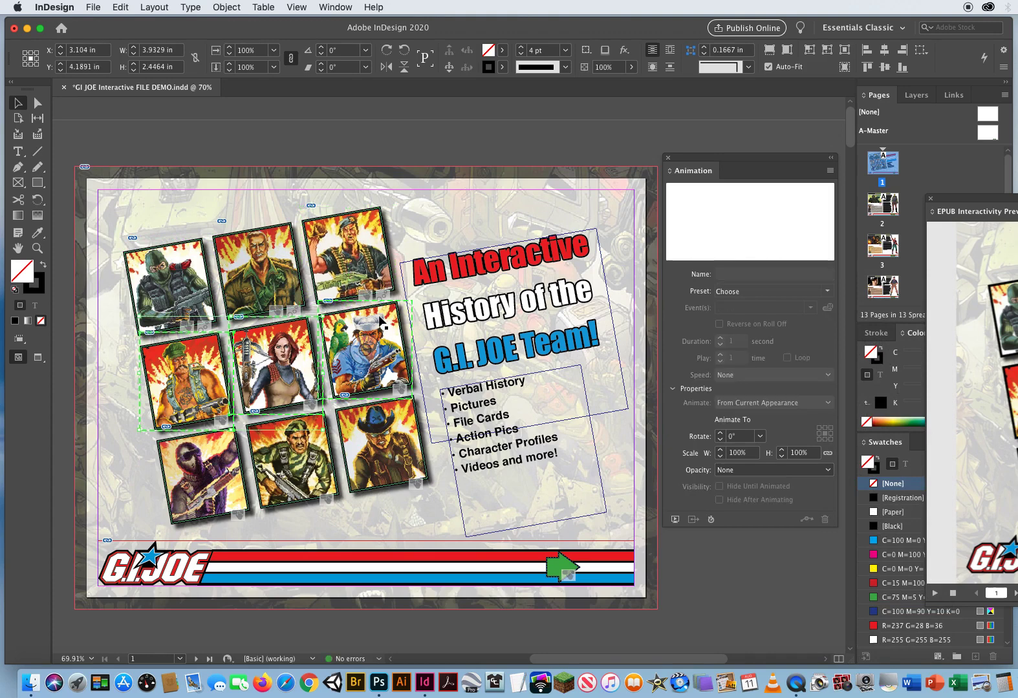
{"action": "left_click", "coordinate": [379, 317], "text": "shift"}
{"action": "left_click", "coordinate": [828, 292]}
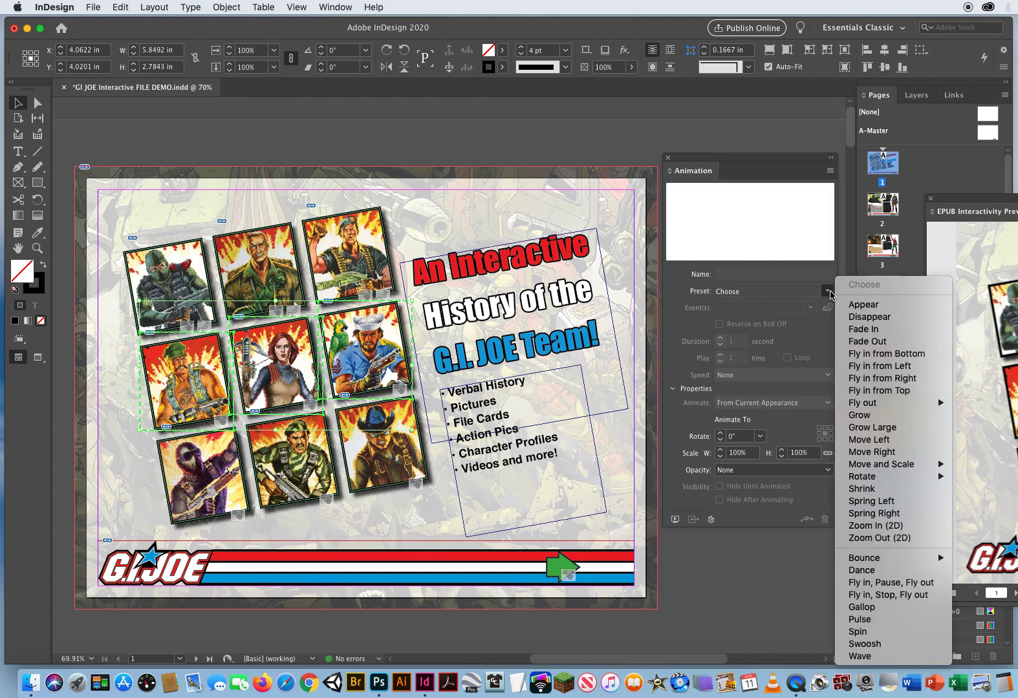
{"action": "left_click", "coordinate": [861, 608]}
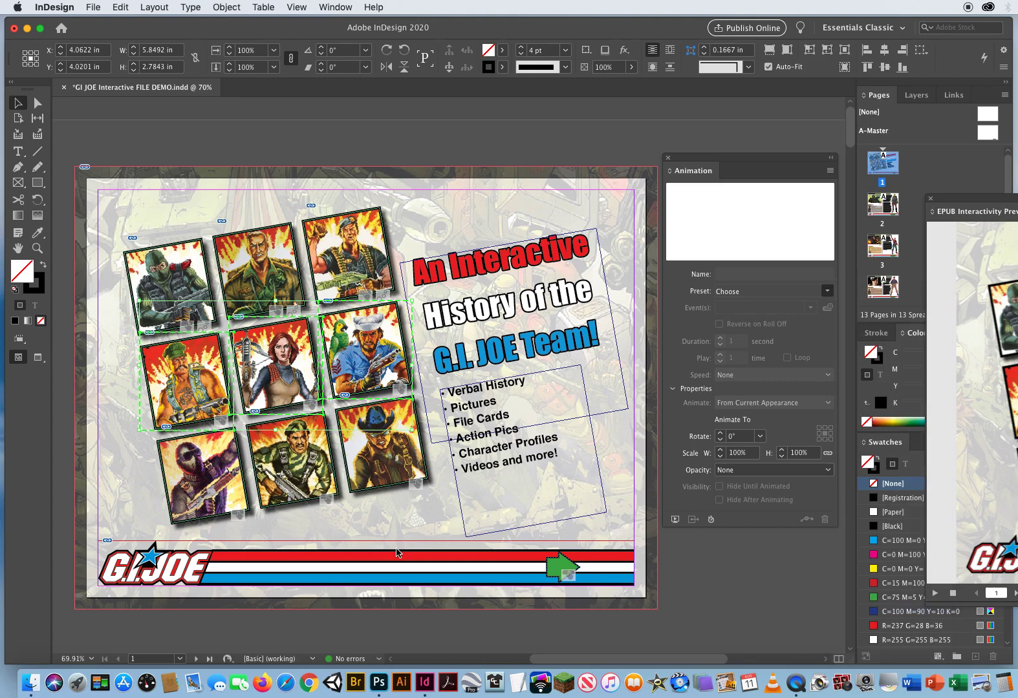
Step: Give the two bottom-row card buttons Gallop, then deselect everything
{"action": "left_click", "coordinate": [236, 507]}
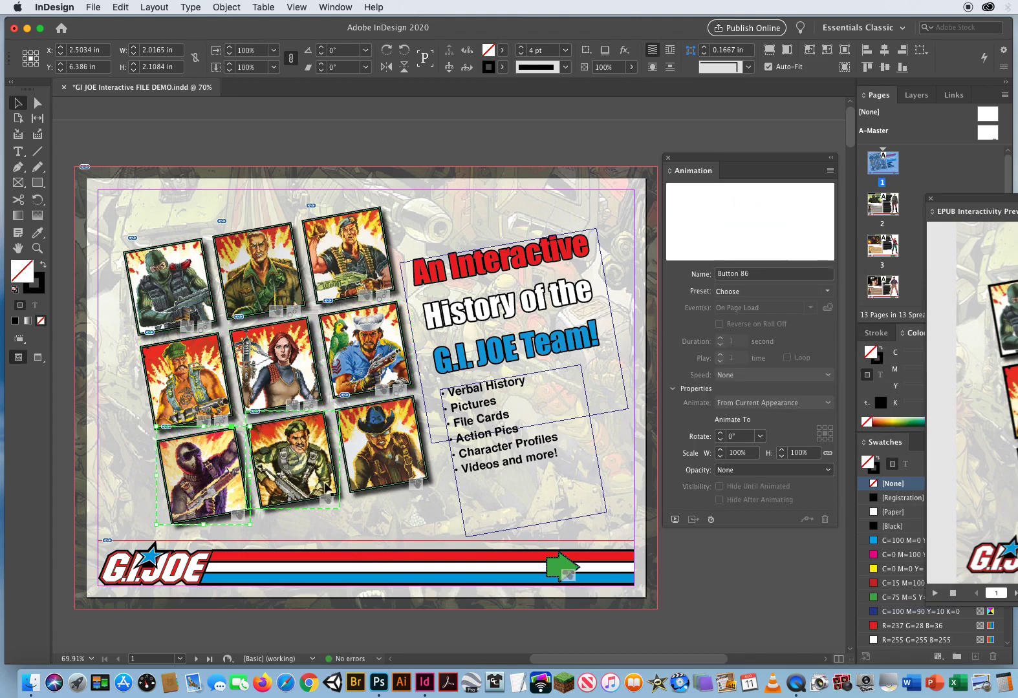
{"action": "left_click", "coordinate": [397, 487], "text": "shift"}
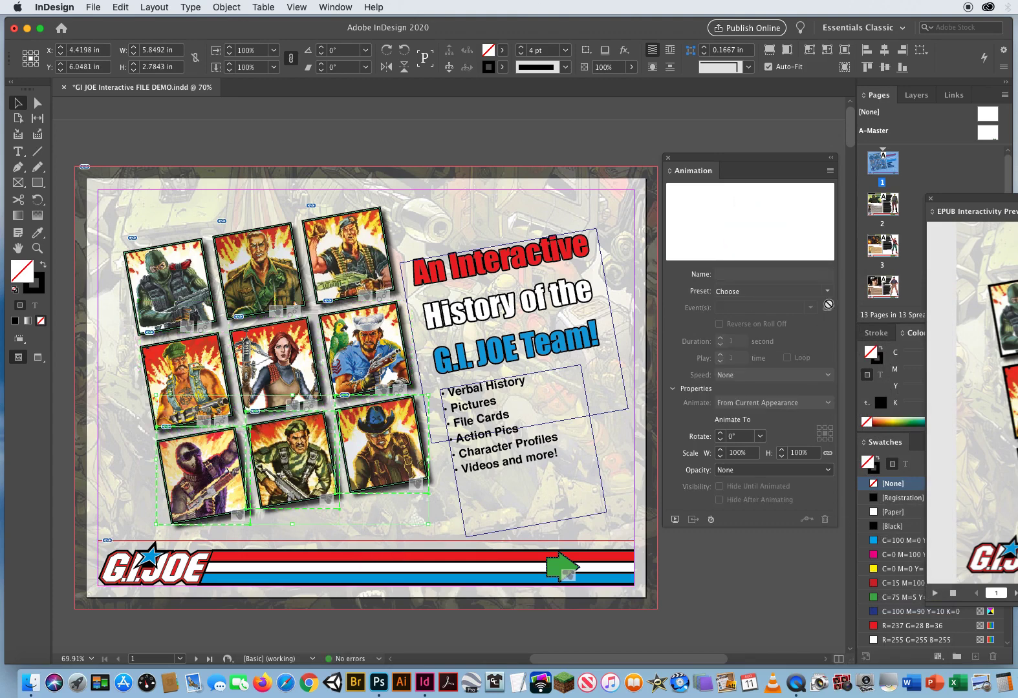
{"action": "left_click", "coordinate": [828, 291]}
{"action": "left_click", "coordinate": [862, 607]}
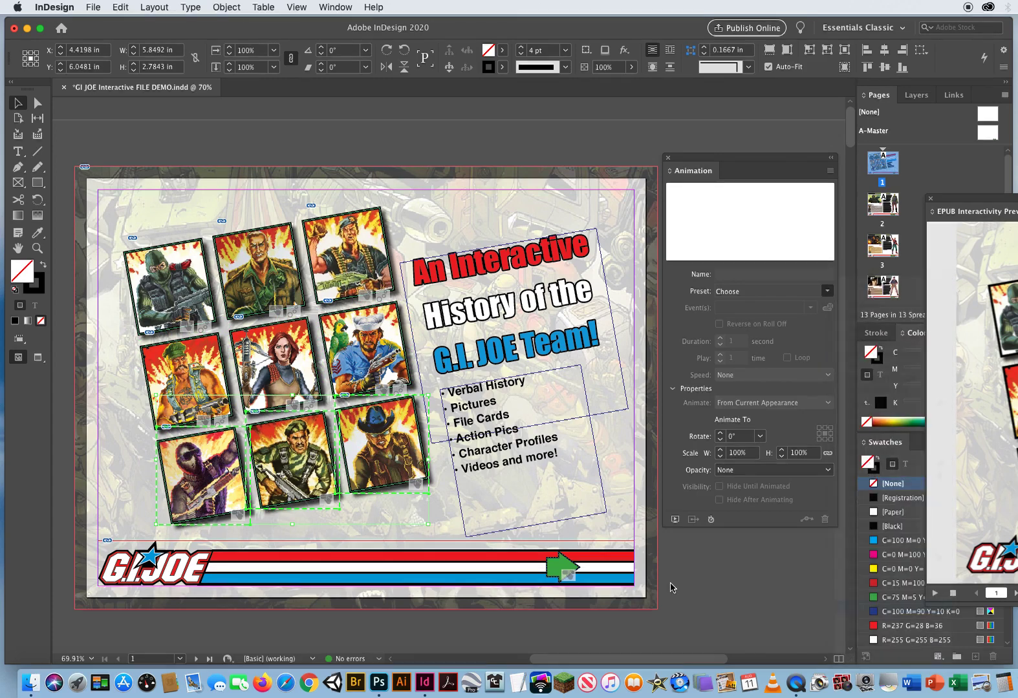
{"action": "left_click", "coordinate": [703, 593]}
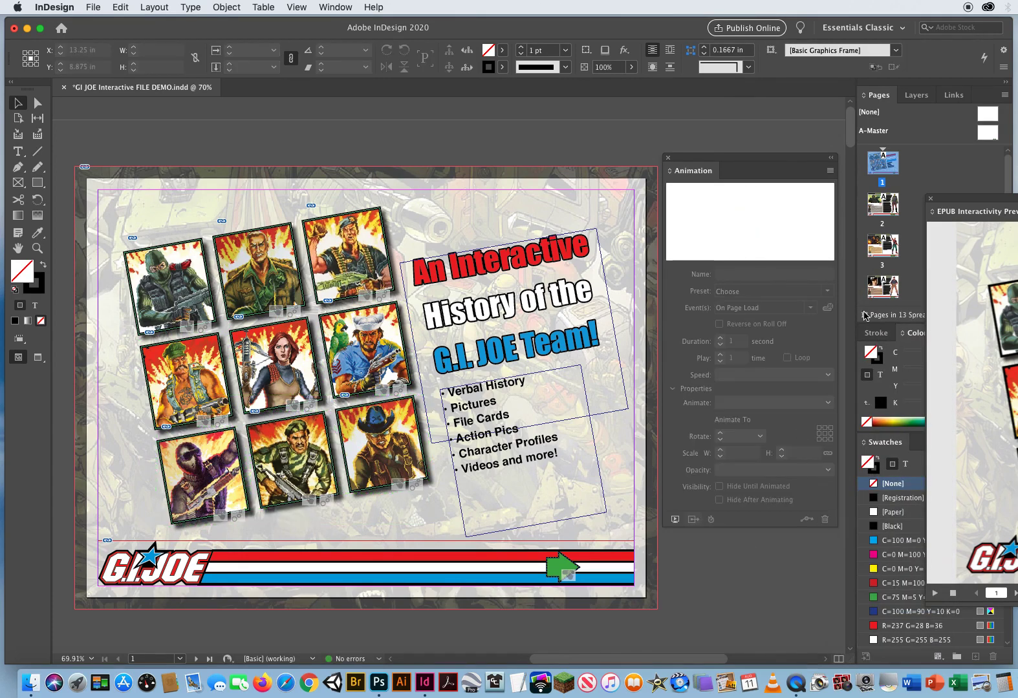
{"action": "left_click_drag", "start_coordinate": [979, 202], "coordinate": [126, 149]}
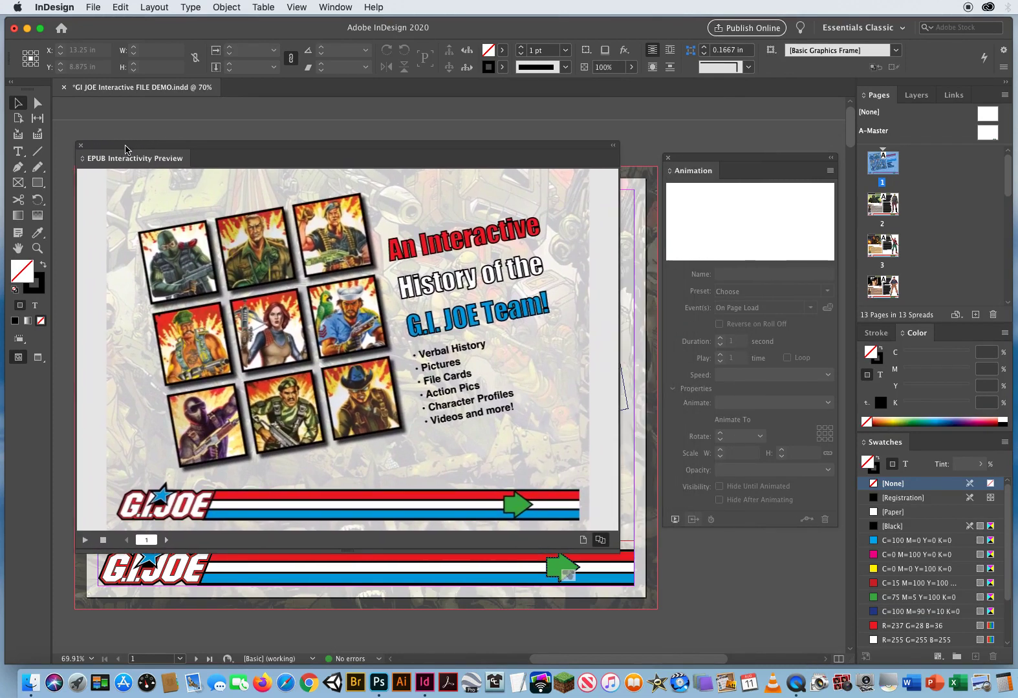
{"action": "left_click_drag", "start_coordinate": [616, 551], "coordinate": [745, 623]}
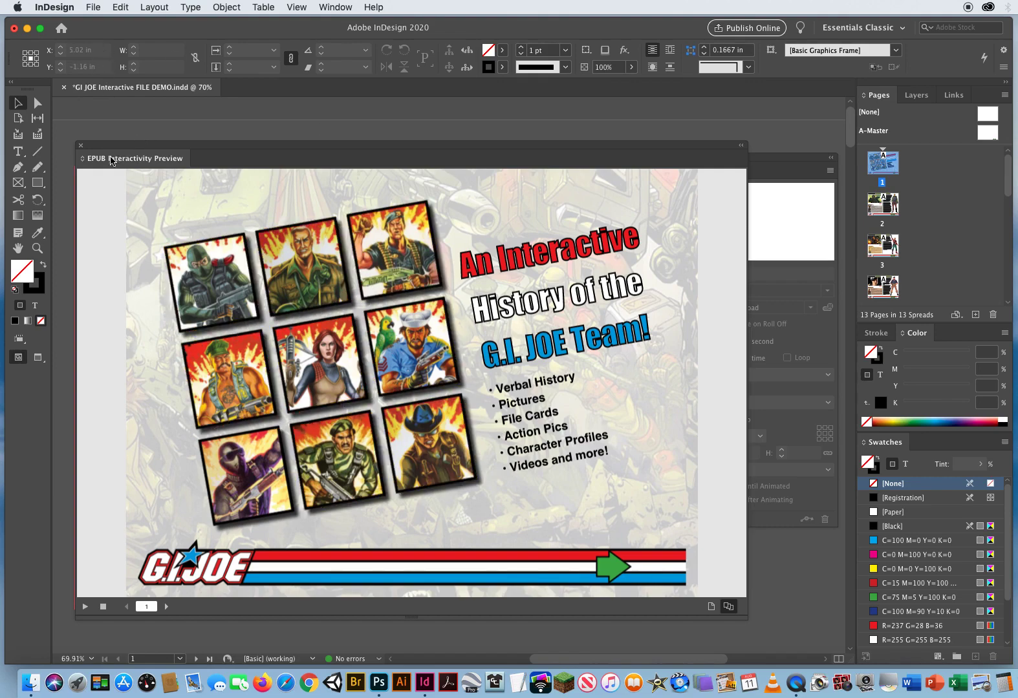
{"action": "left_click_drag", "start_coordinate": [95, 148], "coordinate": [946, 159]}
{"action": "left_click_drag", "start_coordinate": [705, 164], "coordinate": [680, 134]}
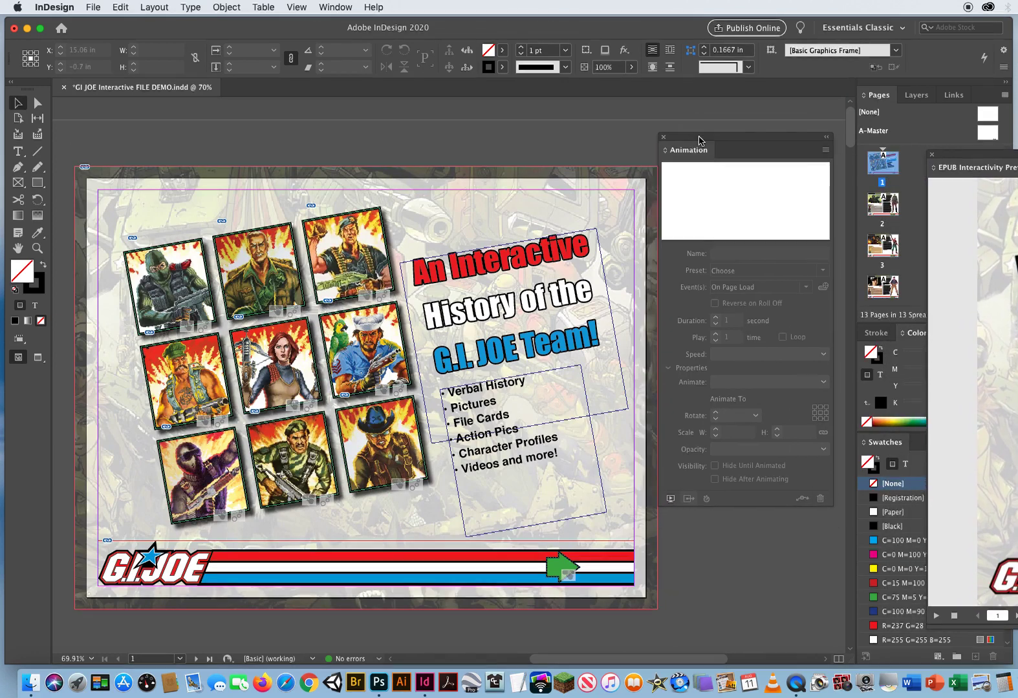
Step: Open the Timing panel and enlarge its list to show Buttons 80–88
{"action": "left_click_drag", "start_coordinate": [699, 139], "coordinate": [705, 137]}
{"action": "left_click", "coordinate": [336, 8]}
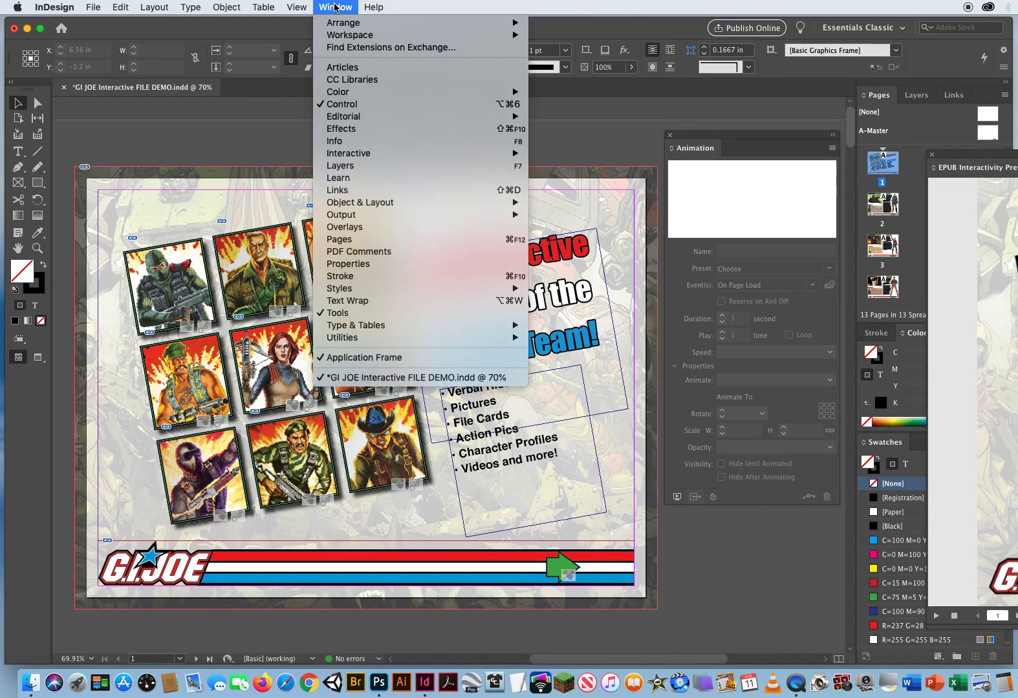
{"action": "mouse_move", "coordinate": [350, 159]}
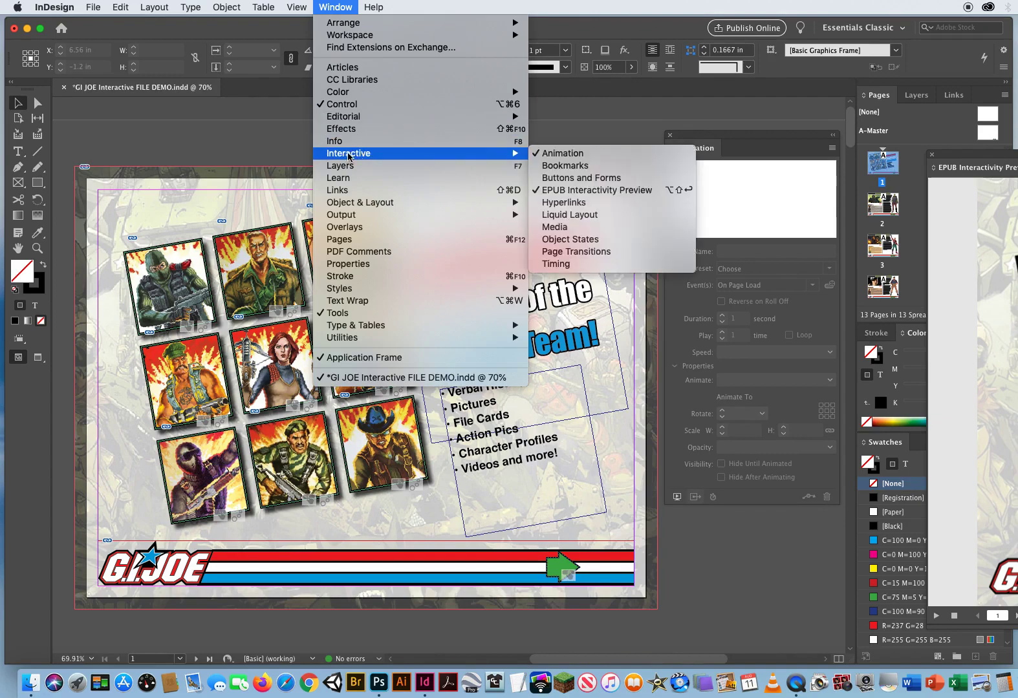
{"action": "left_click", "coordinate": [599, 264]}
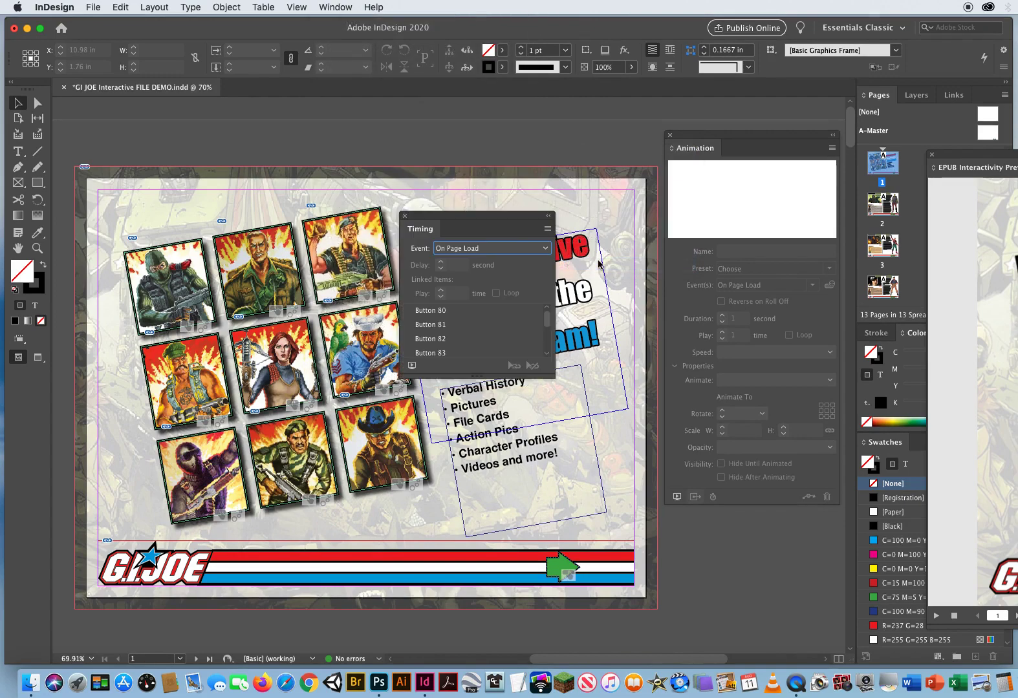
{"action": "left_click_drag", "start_coordinate": [468, 226], "coordinate": [569, 224]}
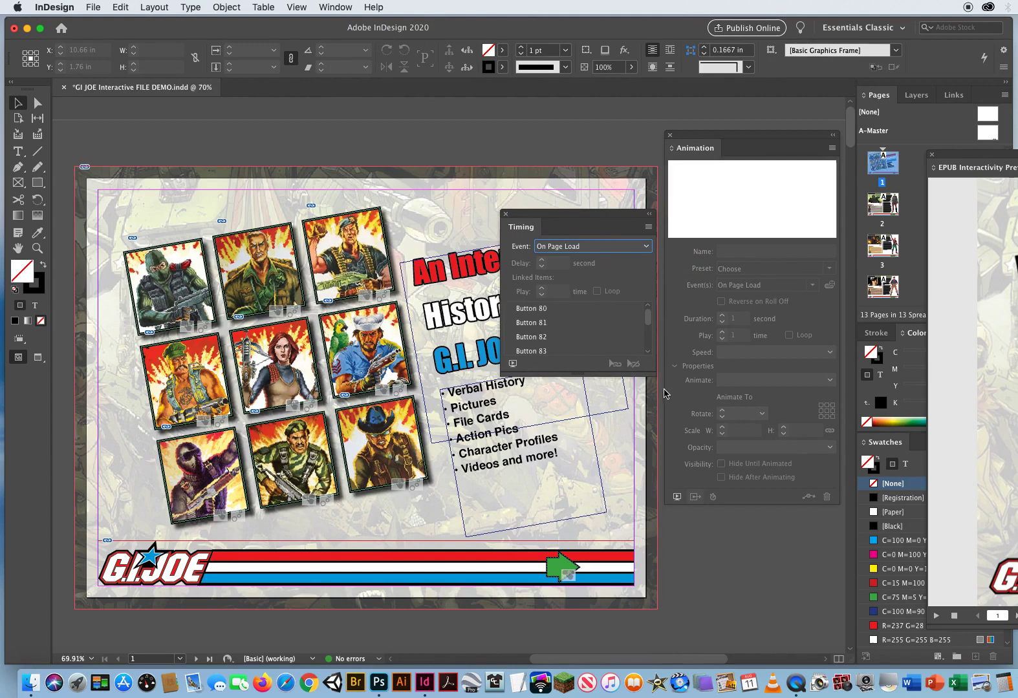
{"action": "left_click_drag", "start_coordinate": [647, 374], "coordinate": [635, 517]}
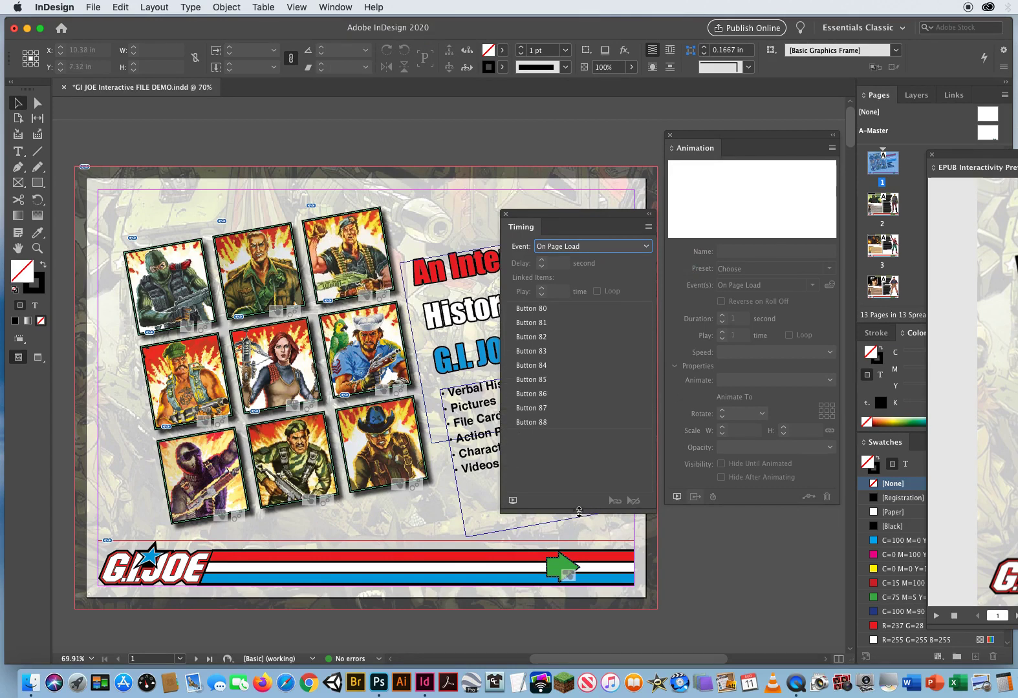
{"action": "left_click_drag", "start_coordinate": [568, 215], "coordinate": [548, 216]}
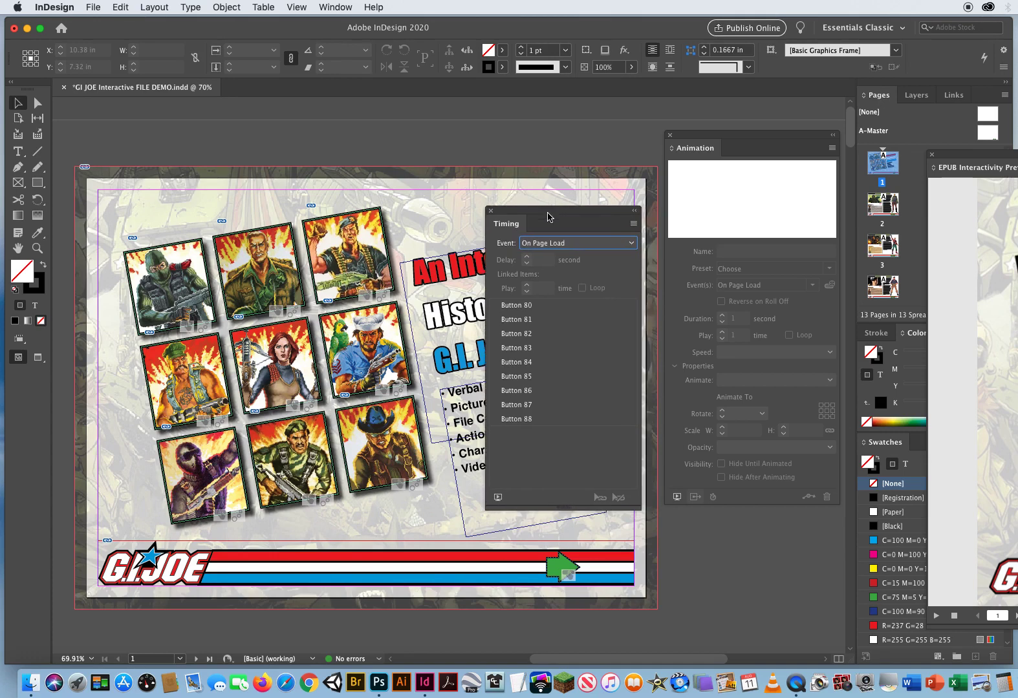
Step: Select Button 80 through Button 88 and set them to Play Together
{"action": "left_click", "coordinate": [551, 307]}
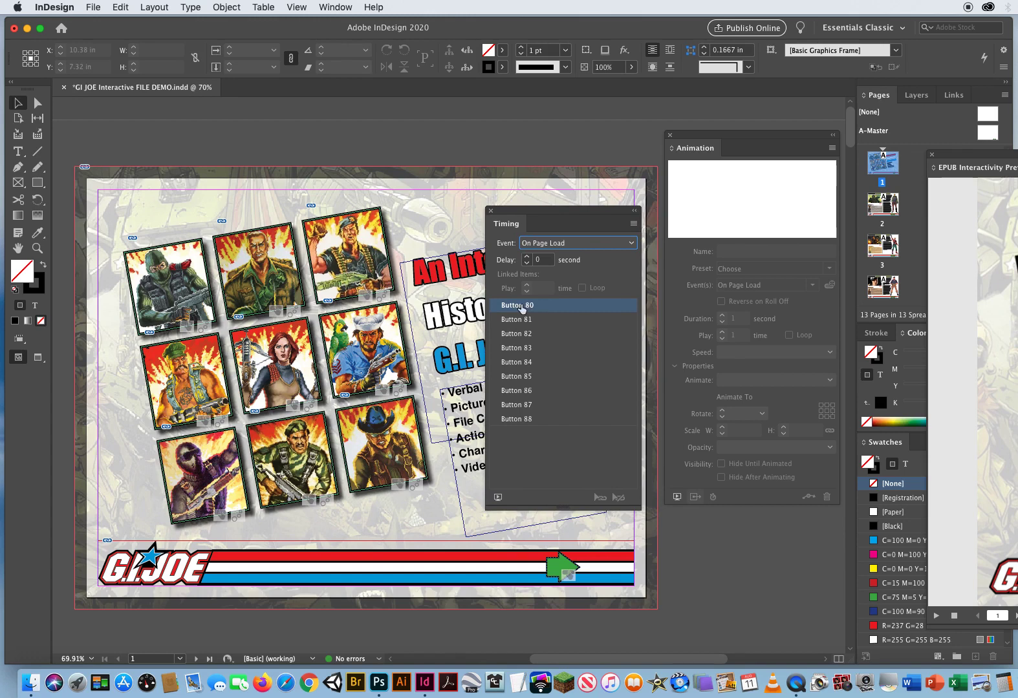
{"action": "left_click", "coordinate": [544, 321]}
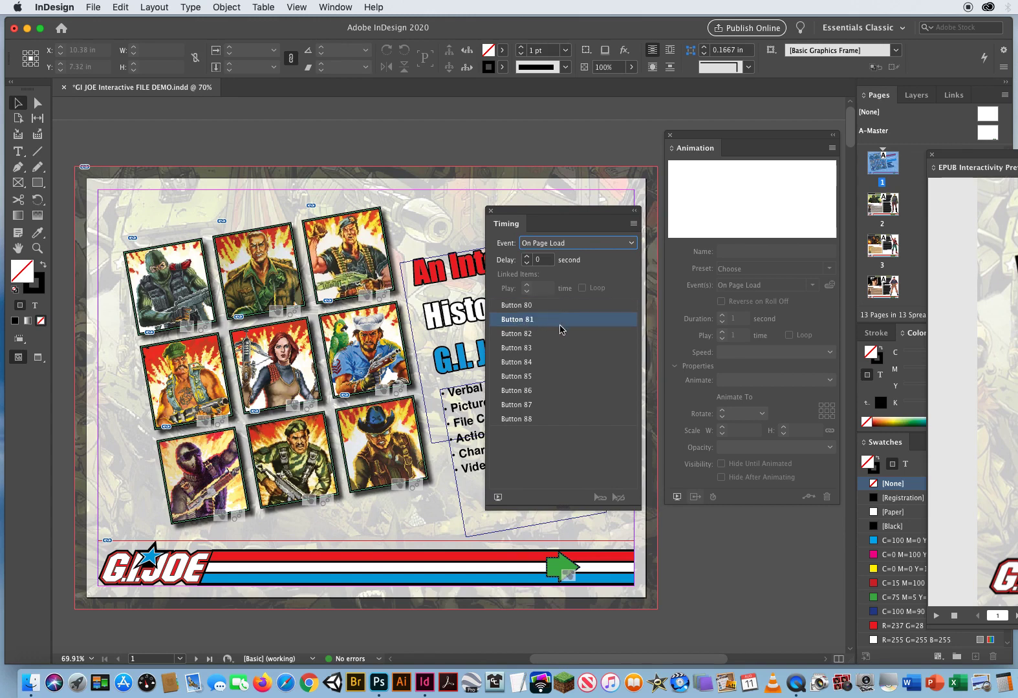
{"action": "left_click", "coordinate": [545, 335]}
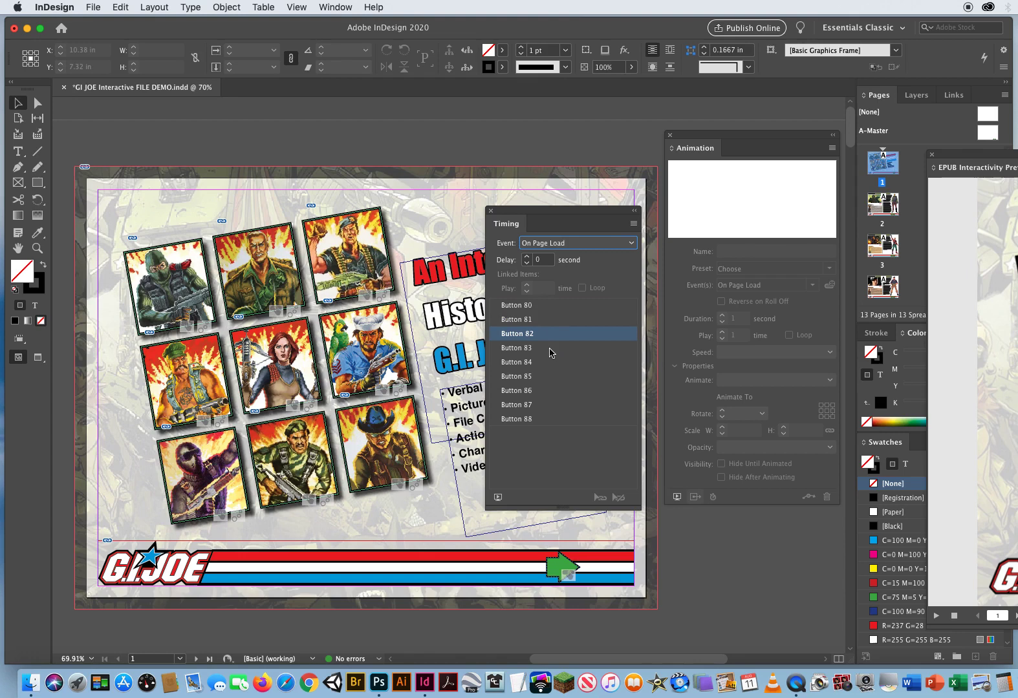
{"action": "left_click", "coordinate": [551, 350]}
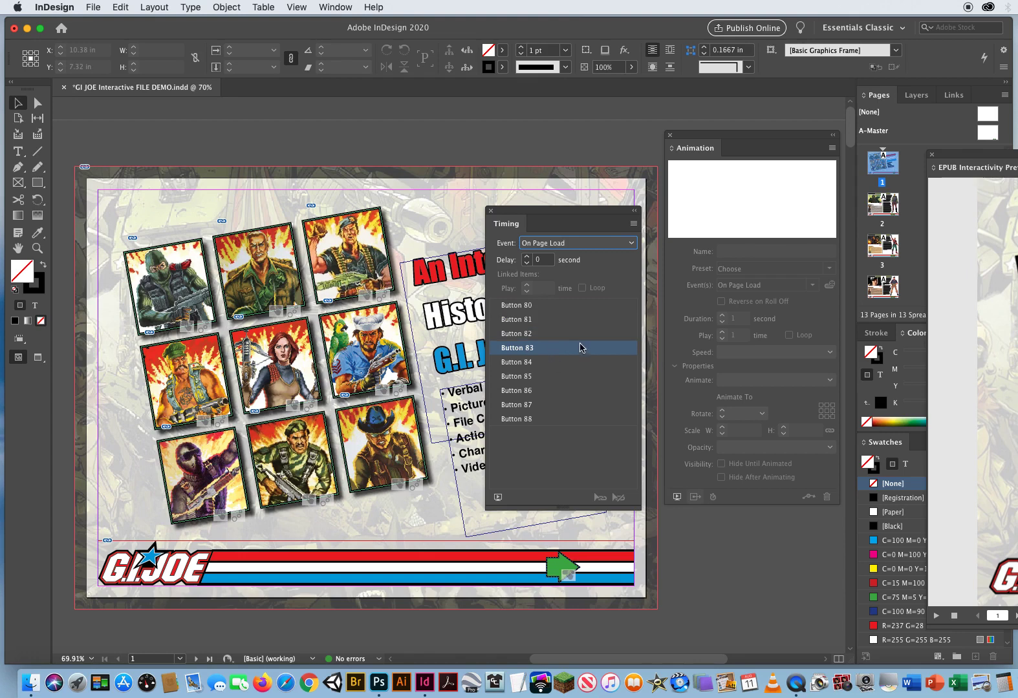
{"action": "left_click", "coordinate": [549, 308]}
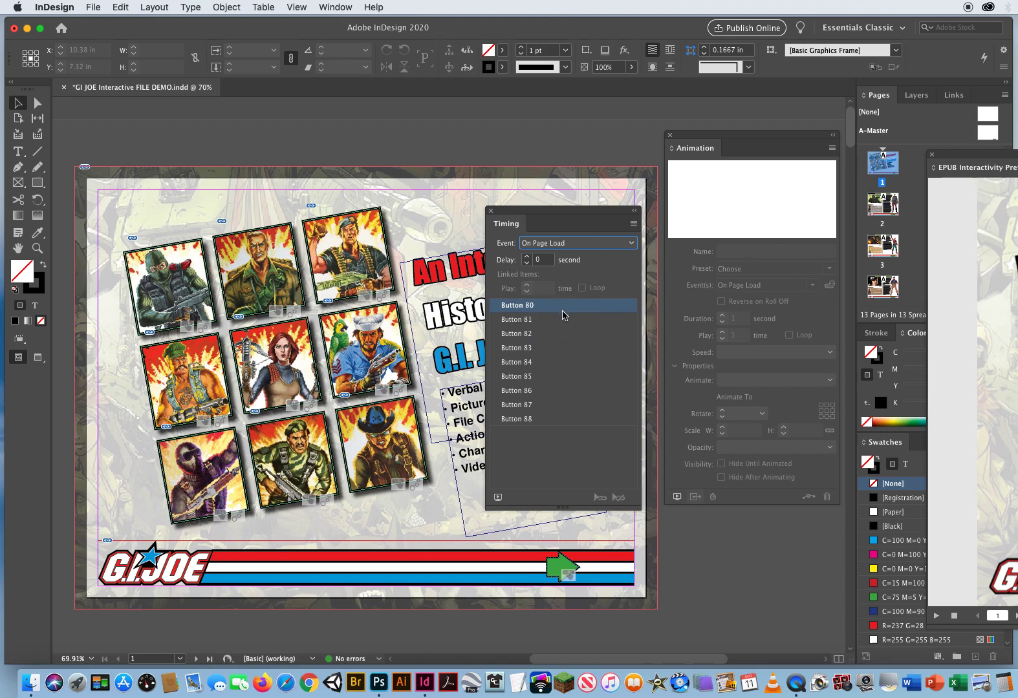
{"action": "left_click", "coordinate": [549, 421], "text": "shift"}
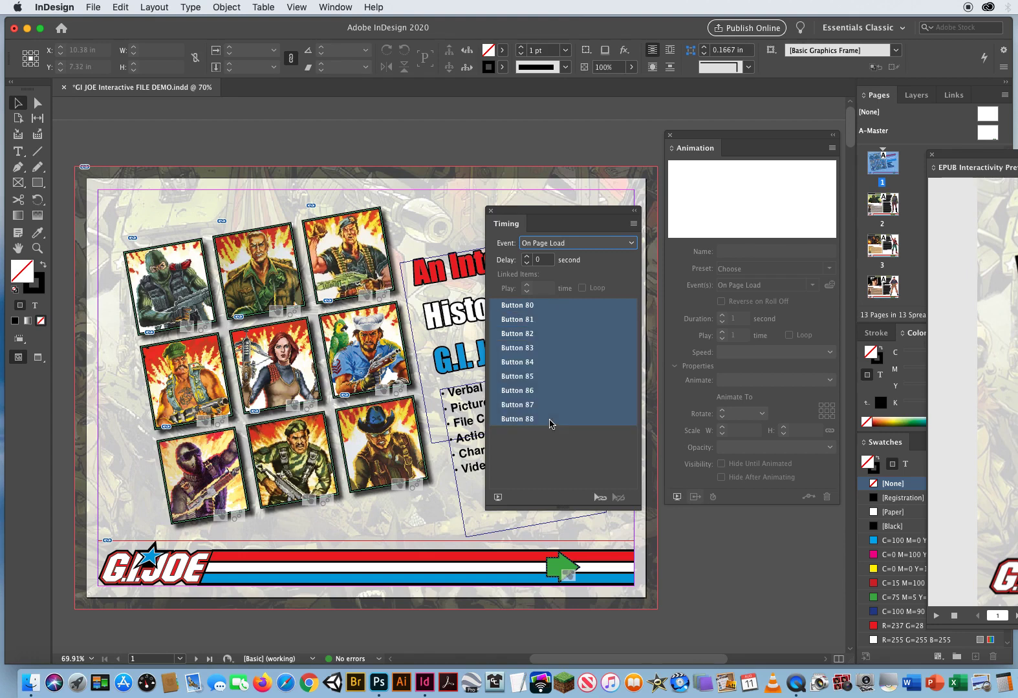
{"action": "left_click", "coordinate": [600, 499]}
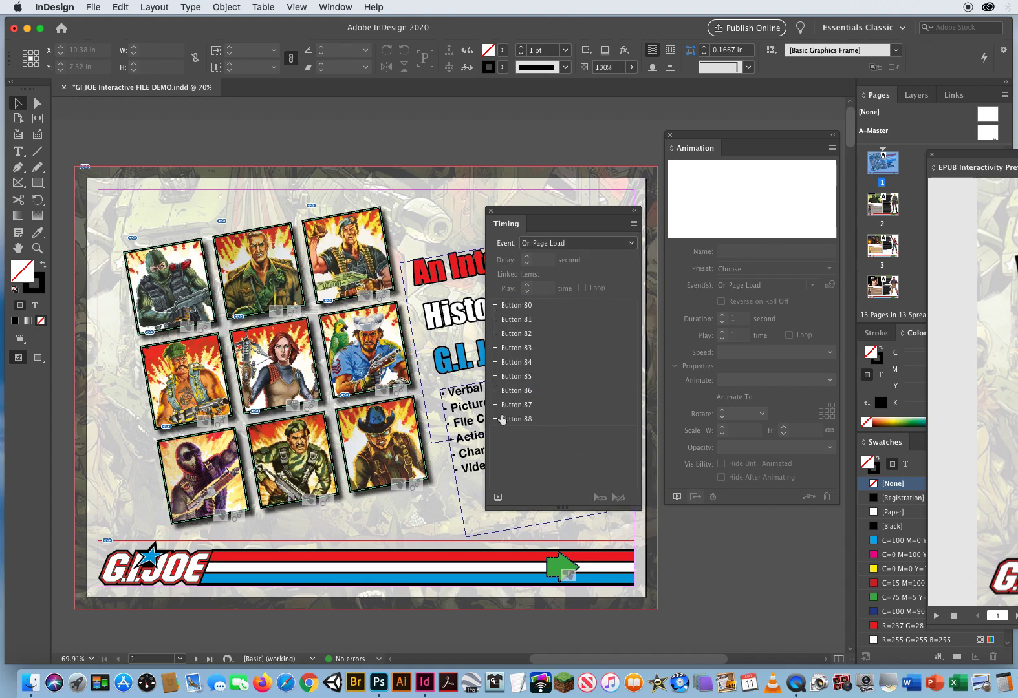
{"action": "left_click_drag", "start_coordinate": [505, 214], "coordinate": [653, 109]}
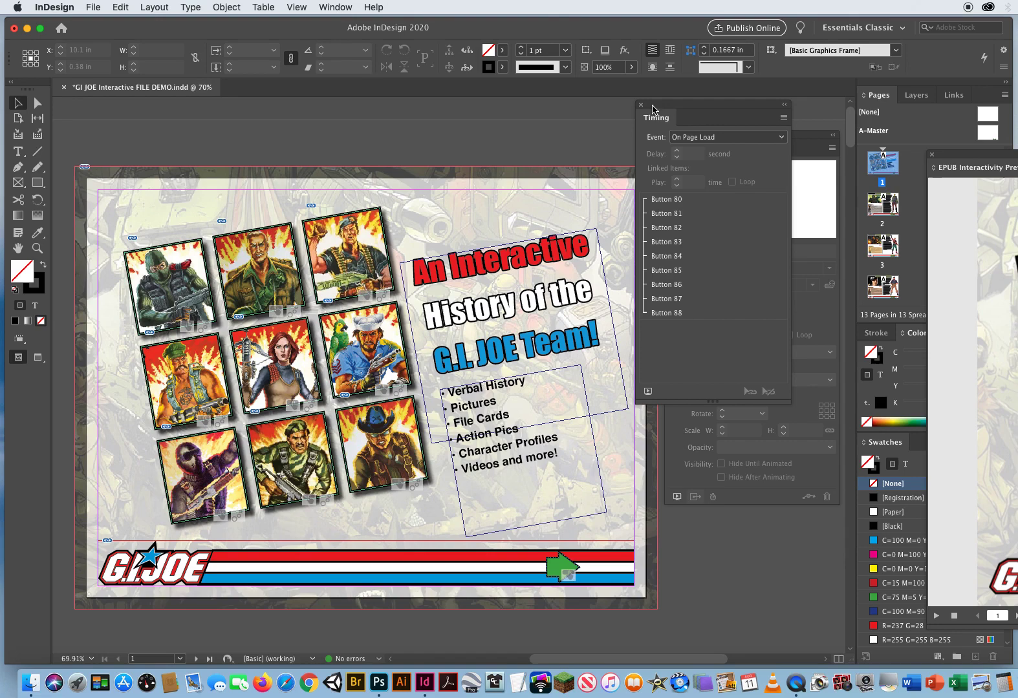
{"action": "left_click_drag", "start_coordinate": [963, 159], "coordinate": [122, 122]}
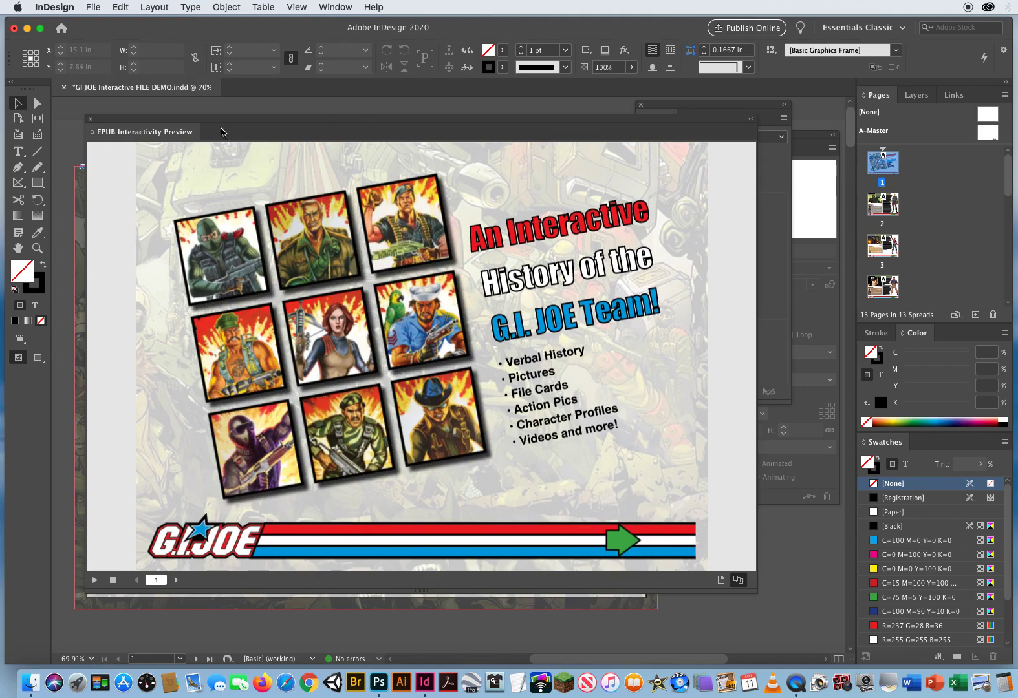
{"action": "left_click_drag", "start_coordinate": [105, 121], "coordinate": [902, 157]}
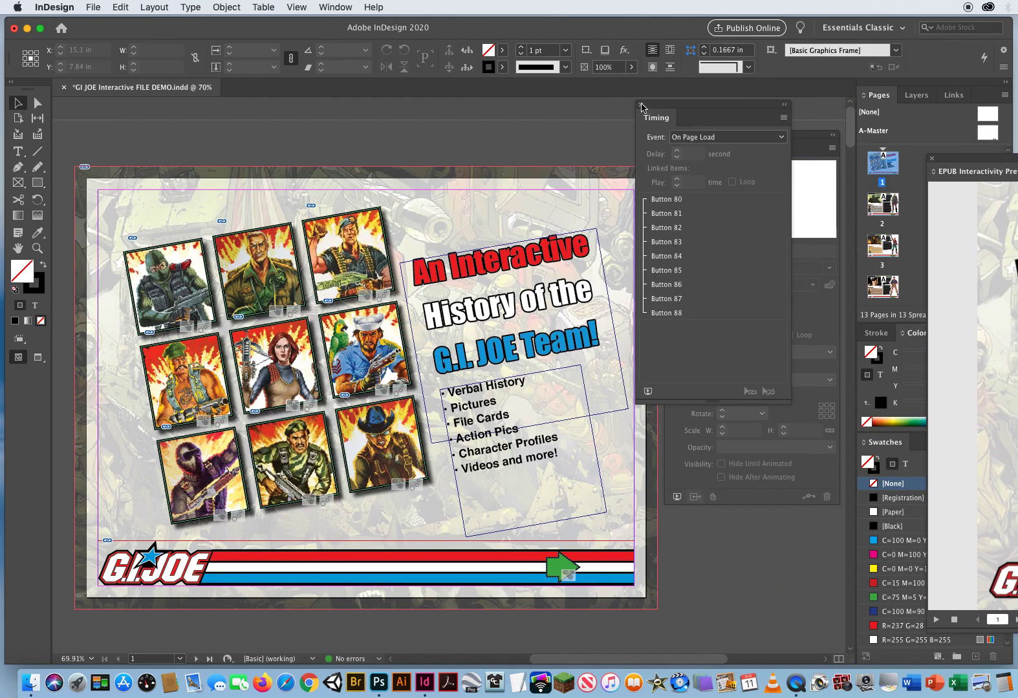
Step: Set Beach Head's page-2 file card to the Fly in from Left preset
{"action": "left_click", "coordinate": [641, 105]}
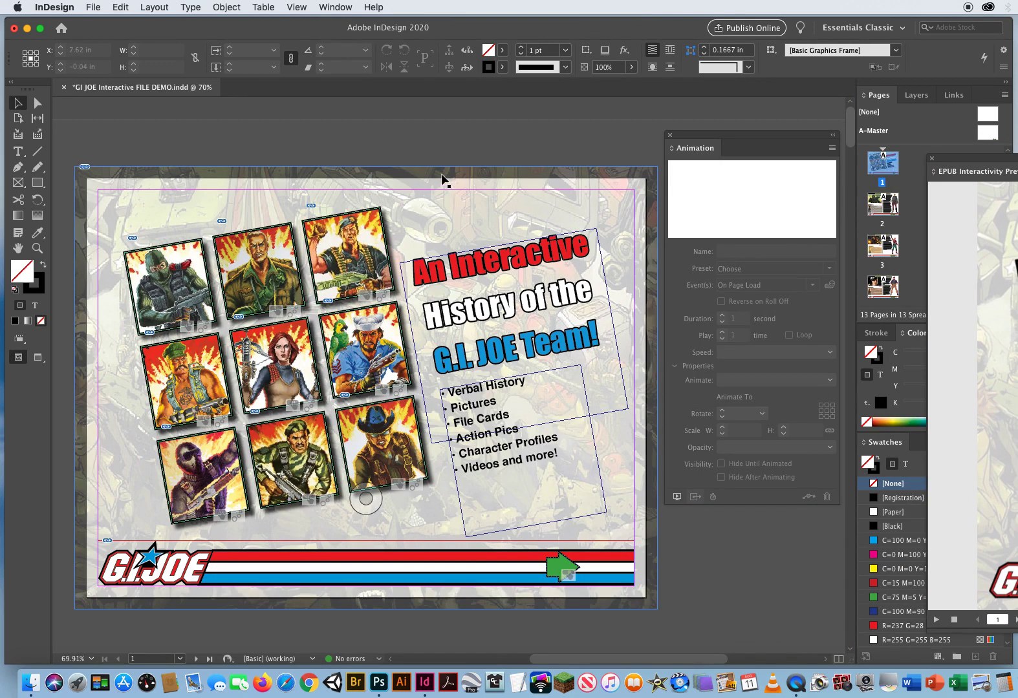
{"action": "left_click_drag", "start_coordinate": [851, 123], "coordinate": [844, 167]}
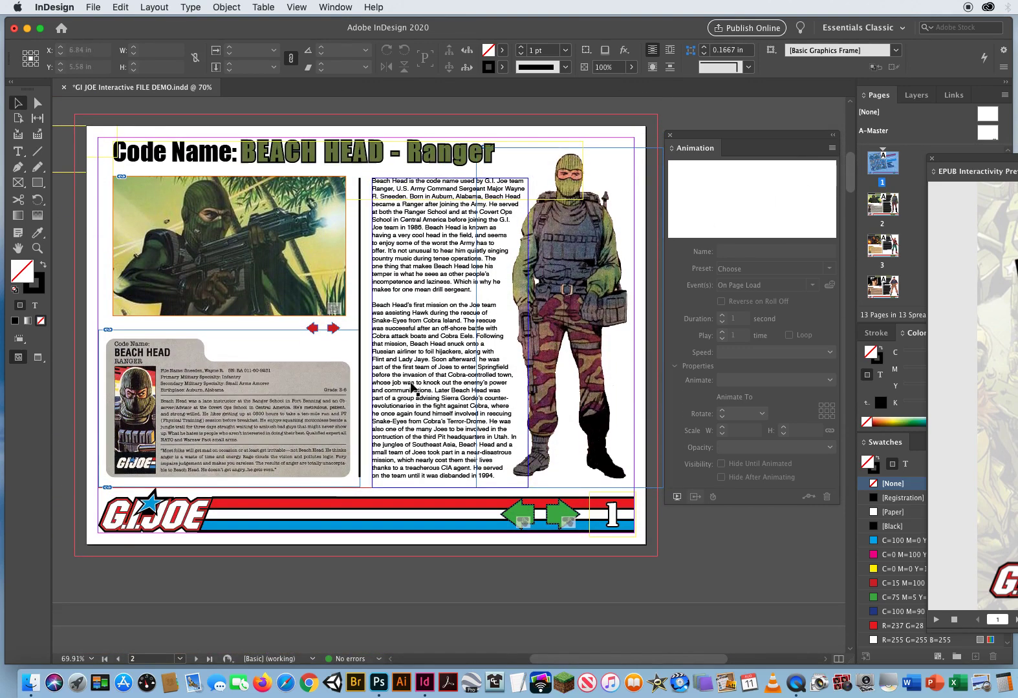
{"action": "left_click", "coordinate": [306, 382]}
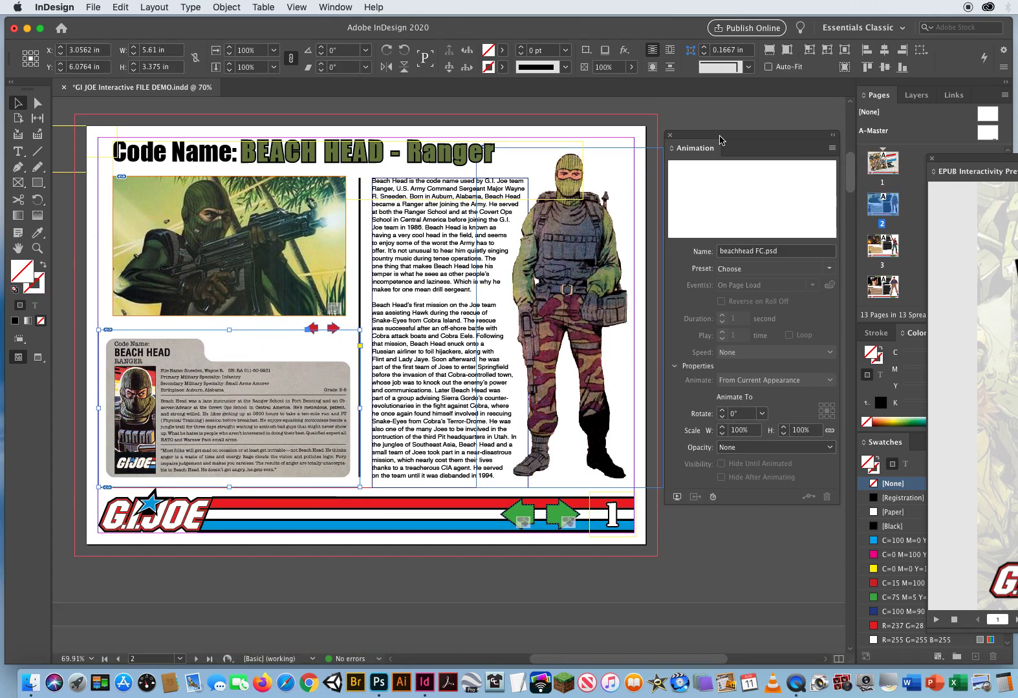
{"action": "left_click_drag", "start_coordinate": [720, 141], "coordinate": [663, 134]}
{"action": "left_click", "coordinate": [772, 264]}
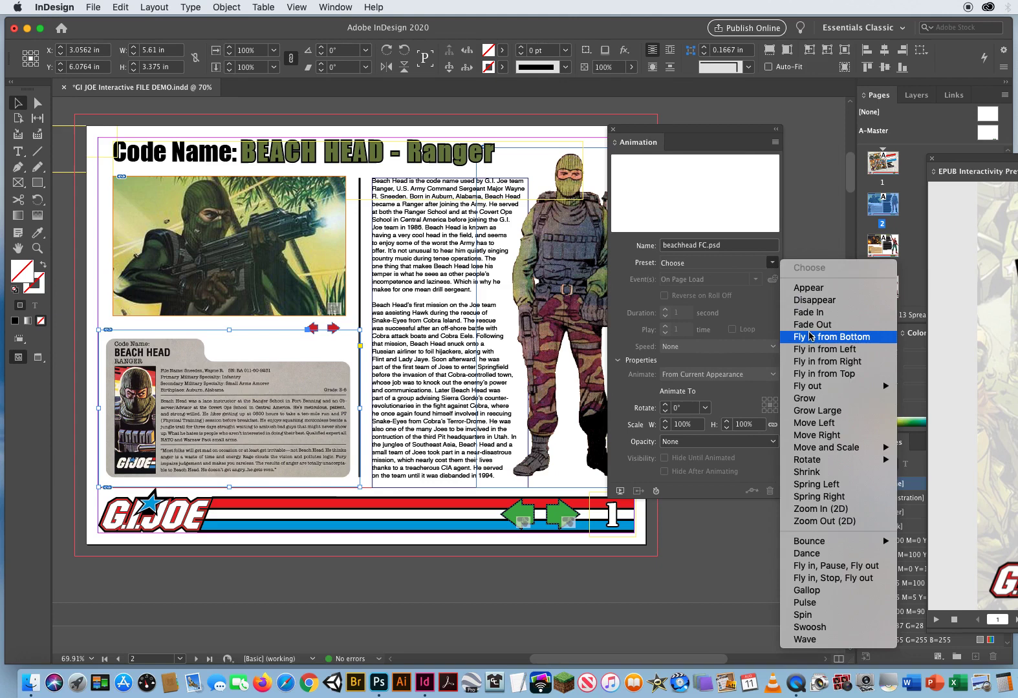
{"action": "left_click", "coordinate": [817, 350]}
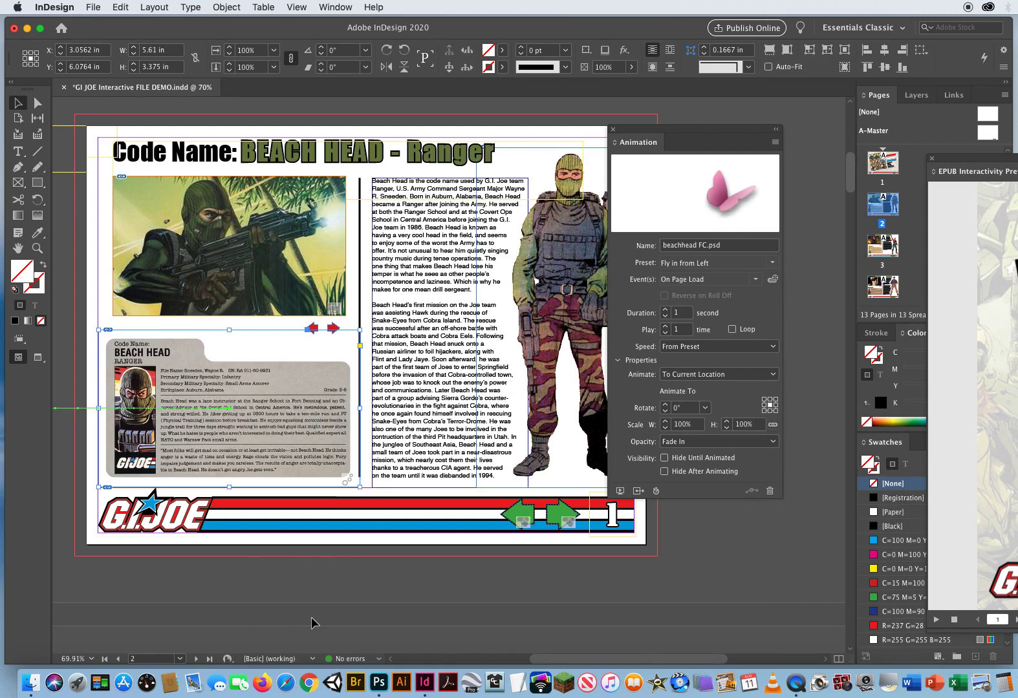
{"action": "scroll", "coordinate": [213, 529], "scroll_direction": "left", "scroll_amount": 6}
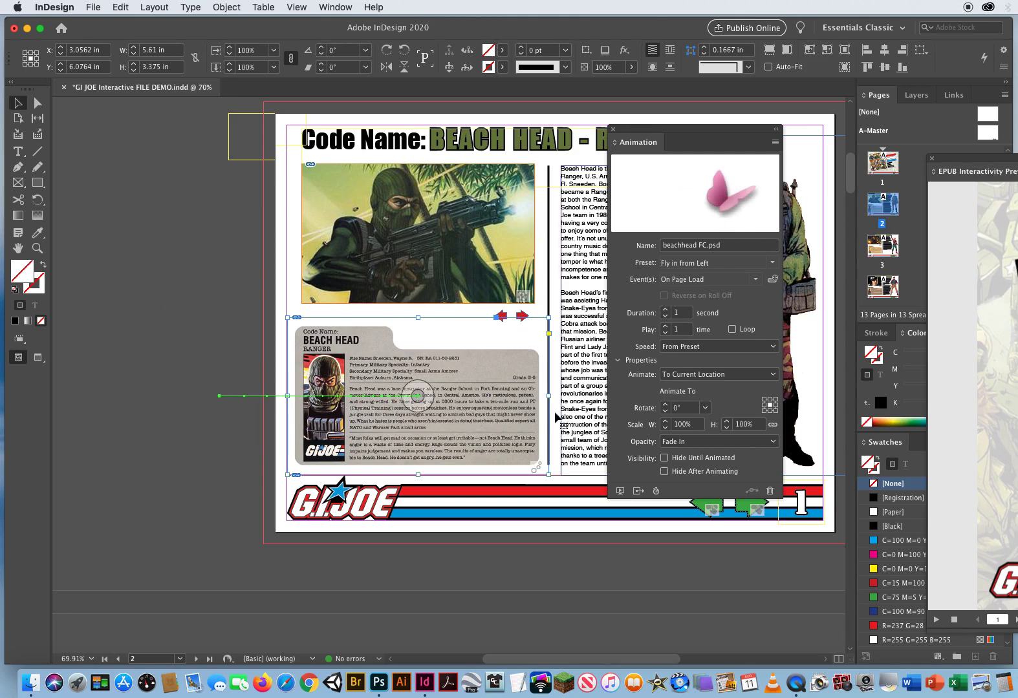
{"action": "left_click_drag", "start_coordinate": [517, 380], "coordinate": [360, 359]}
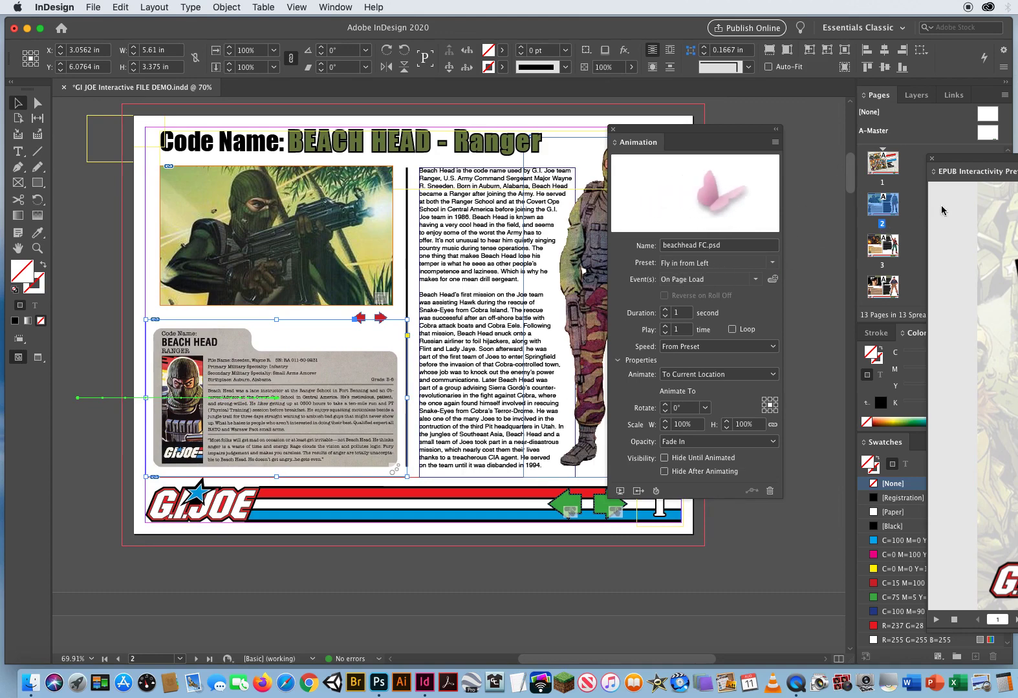
Step: Preview pages 1 and 2 to check Beach Head's fly-in, then move the preview aside
{"action": "left_click_drag", "start_coordinate": [928, 161], "coordinate": [147, 110]}
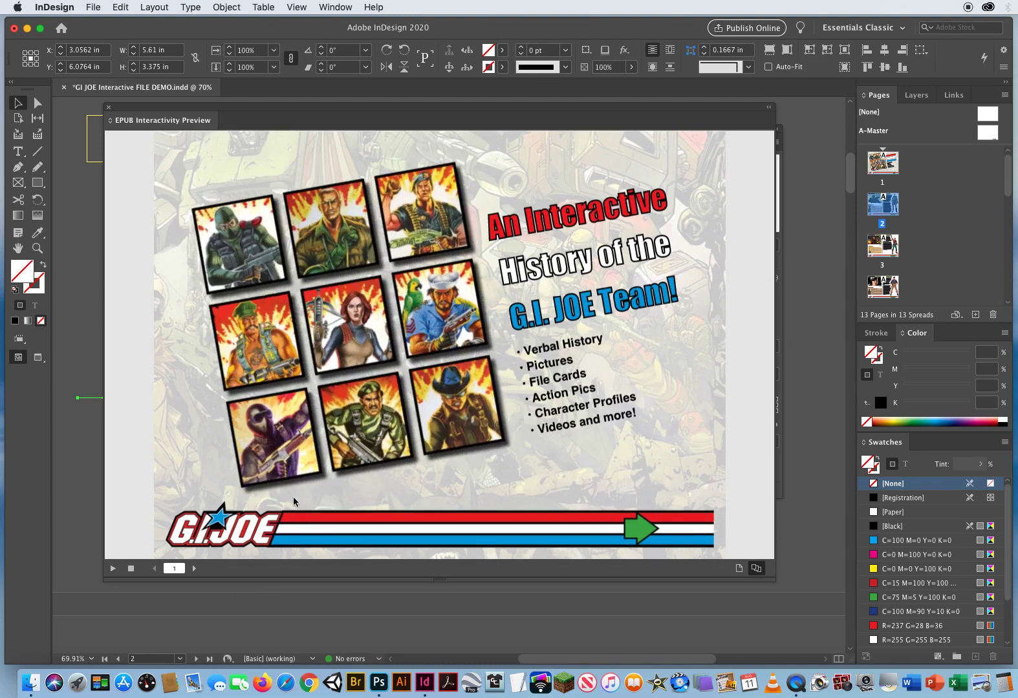
{"action": "left_click", "coordinate": [256, 244]}
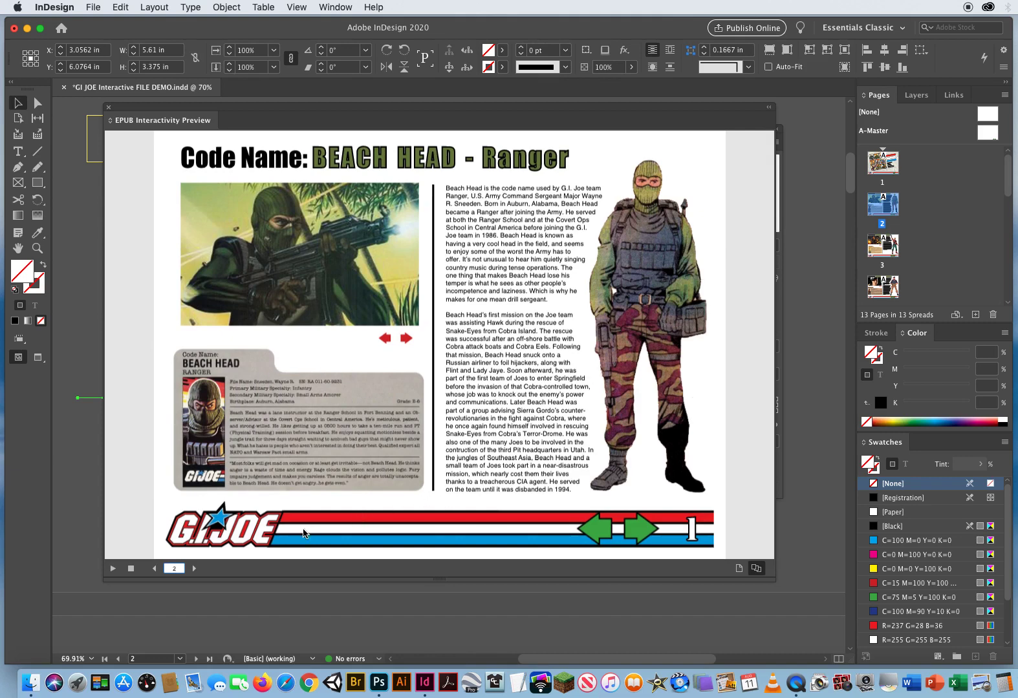
{"action": "left_click", "coordinate": [600, 532]}
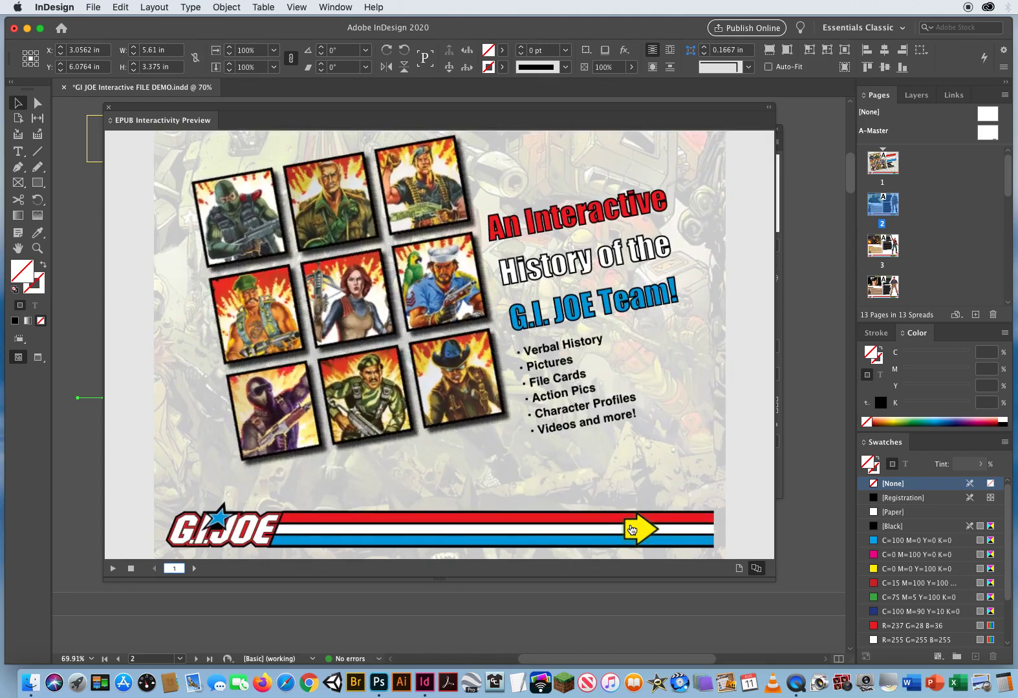
{"action": "left_click", "coordinate": [635, 532]}
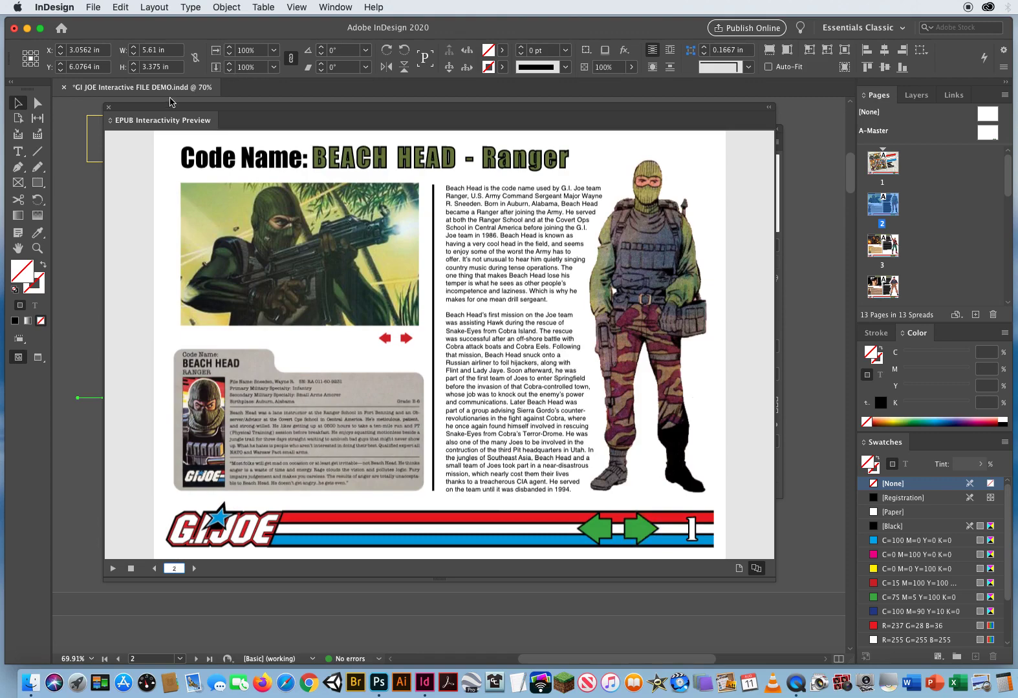
{"action": "left_click_drag", "start_coordinate": [128, 113], "coordinate": [948, 141]}
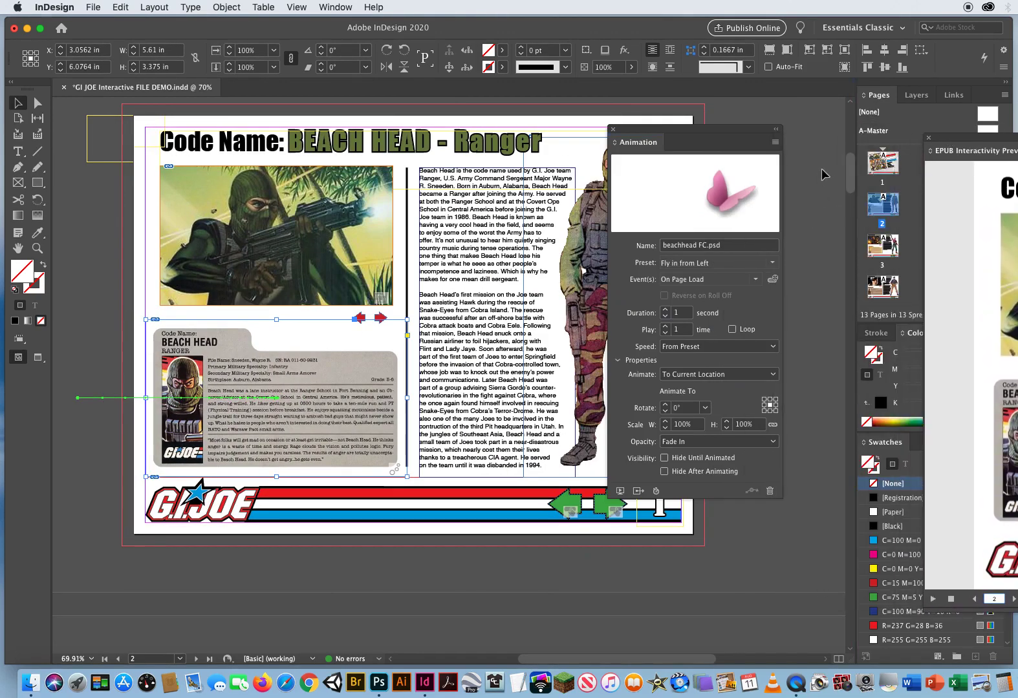
Step: Set Duke's file card to Fly in from Bottom
{"action": "left_click_drag", "start_coordinate": [853, 165], "coordinate": [846, 217]}
{"action": "left_click", "coordinate": [276, 366]}
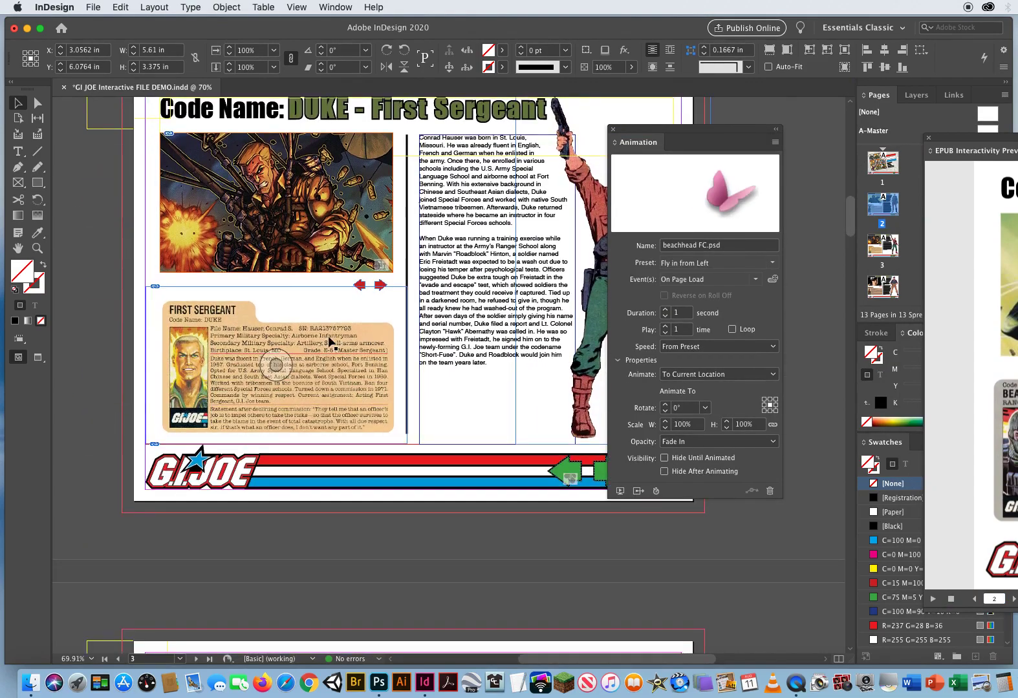
{"action": "left_click", "coordinate": [773, 262]}
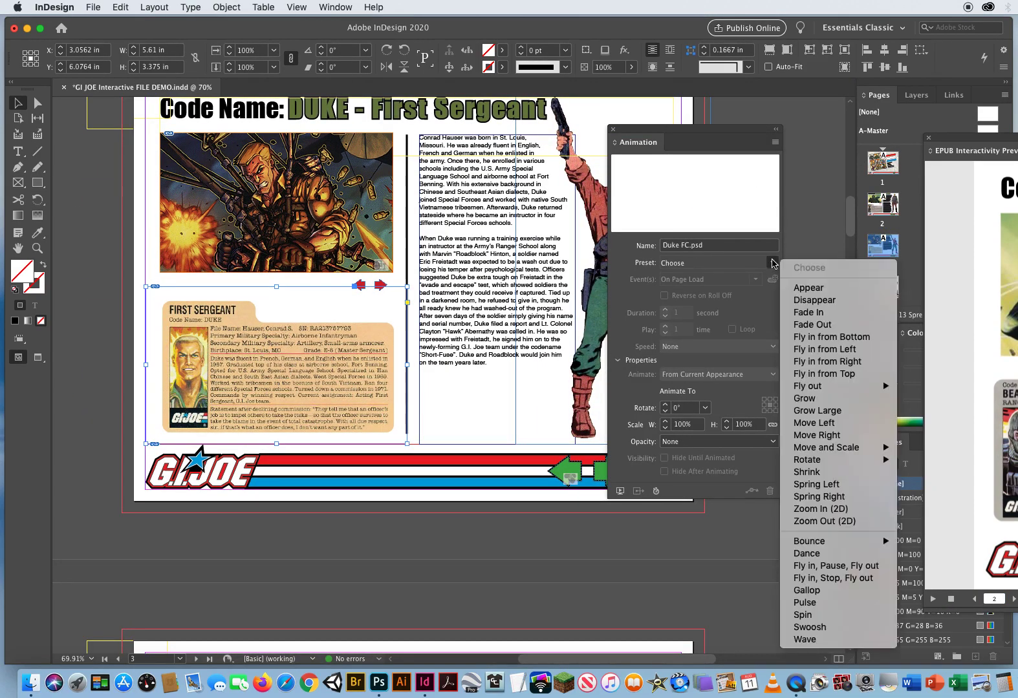
{"action": "left_click", "coordinate": [822, 337]}
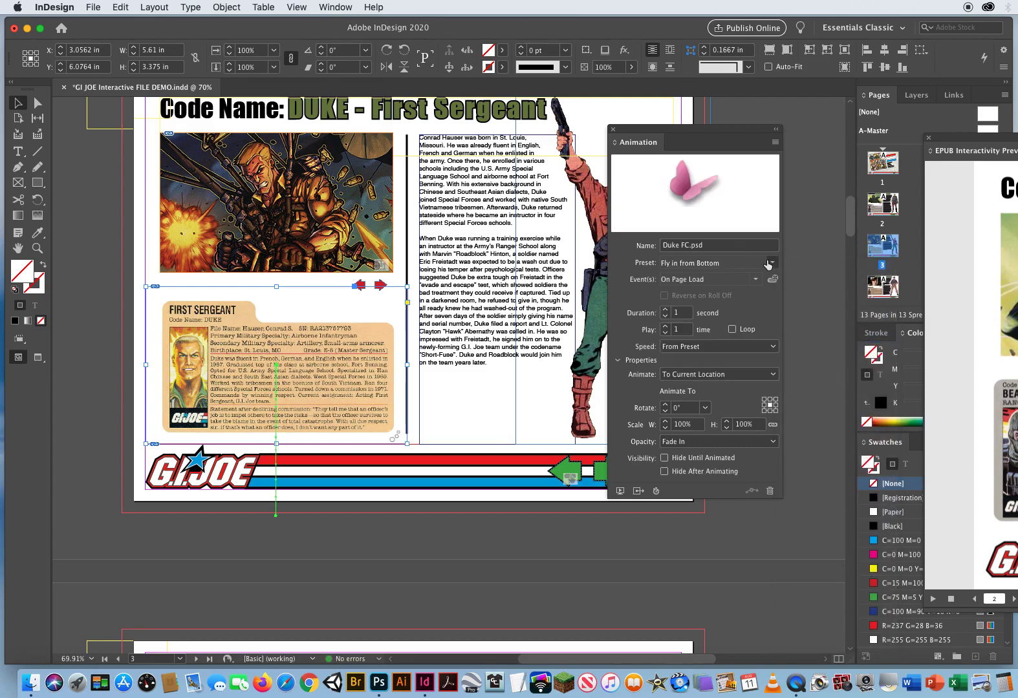
Step: Set Flint's page-4 file card to Fly in from Top
{"action": "left_click_drag", "start_coordinate": [850, 227], "coordinate": [850, 267]}
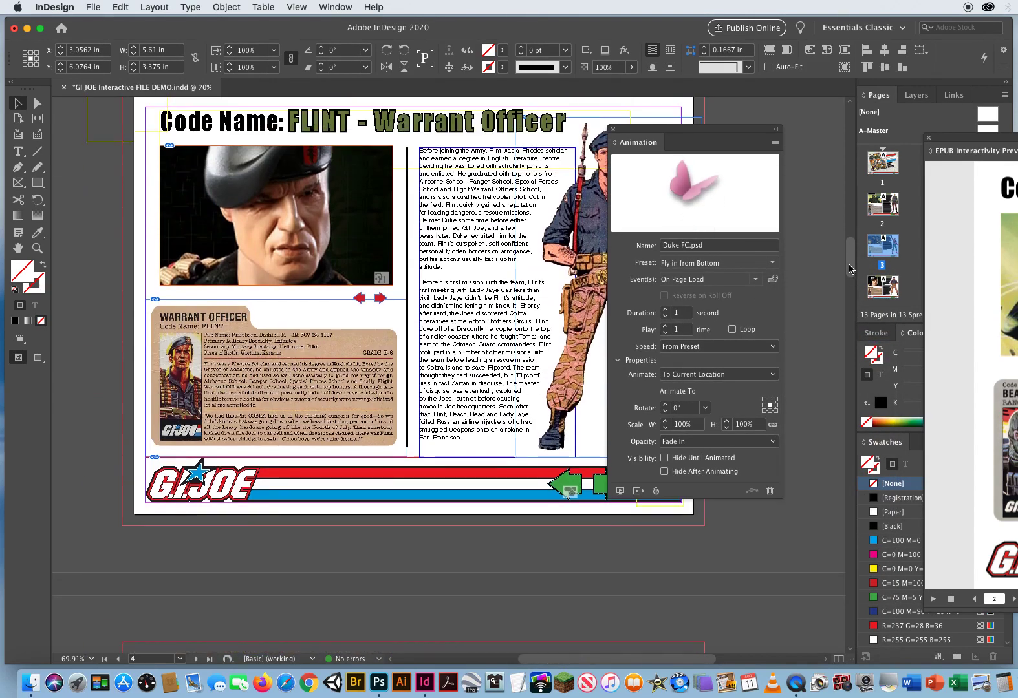
{"action": "left_click", "coordinate": [275, 375]}
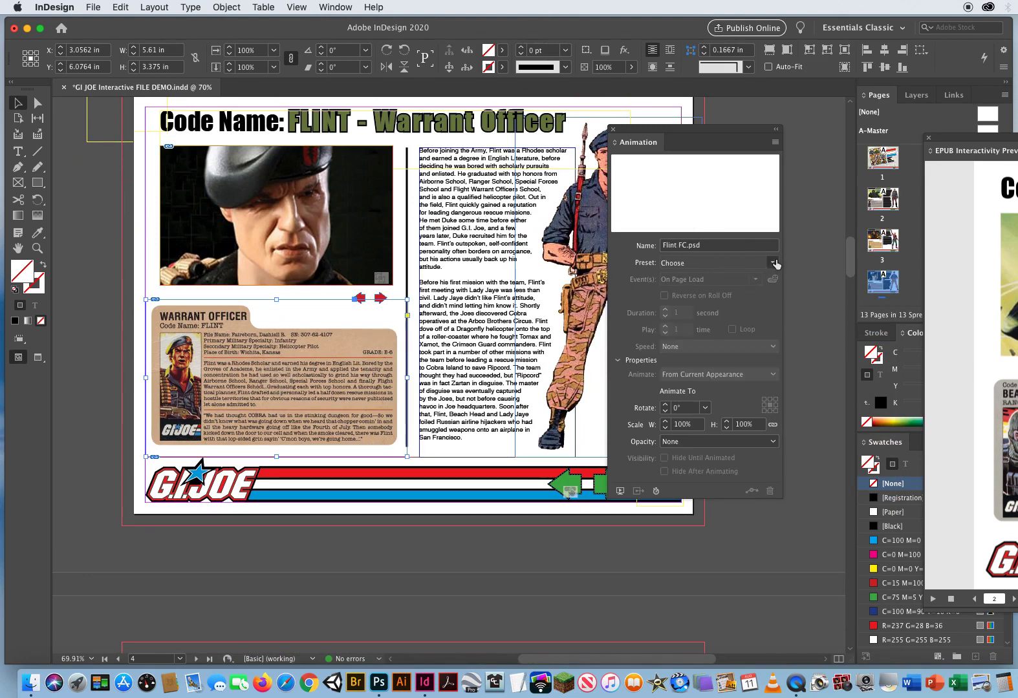
{"action": "left_click", "coordinate": [774, 262]}
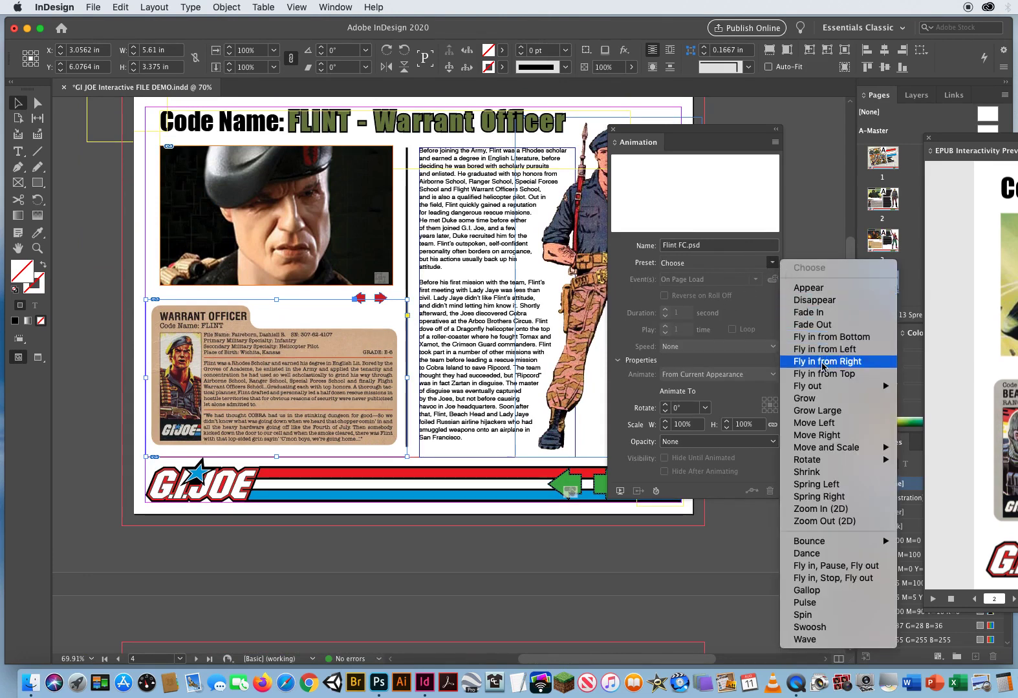
{"action": "left_click", "coordinate": [820, 376]}
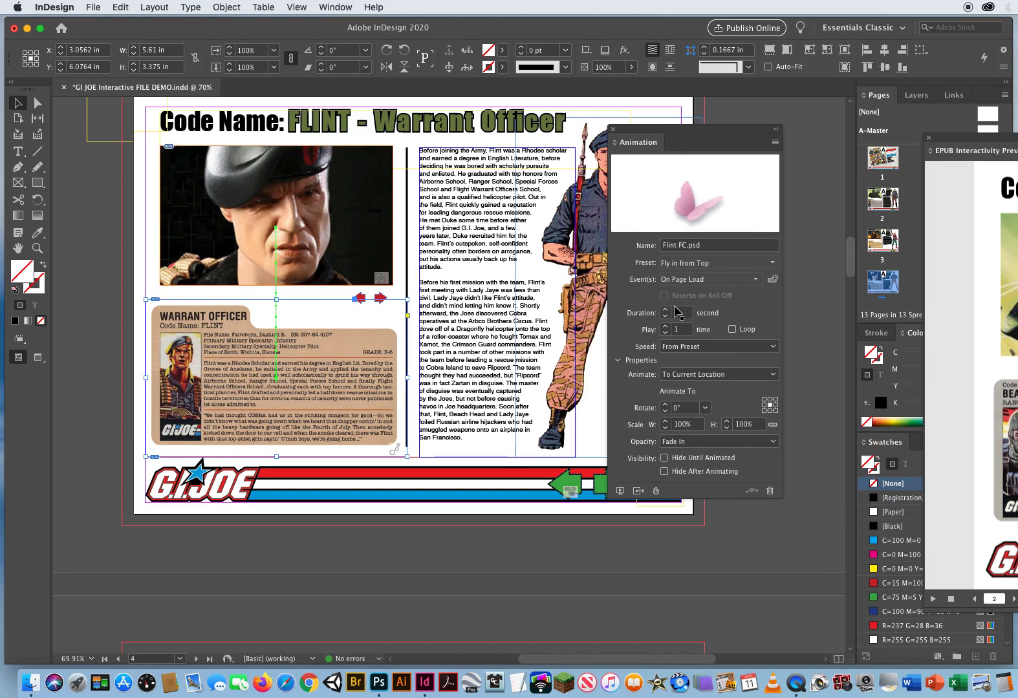
{"action": "scroll", "coordinate": [837, 301], "scroll_direction": "down", "scroll_amount": 10}
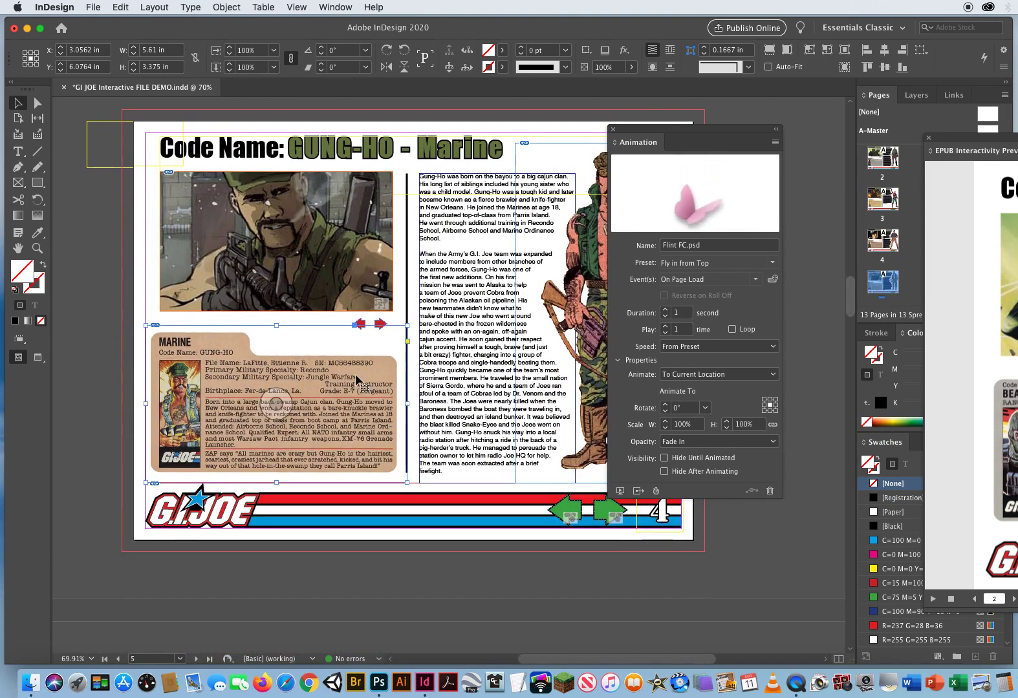
Step: Try Dance and Spring Left on Gung-Ho's file card, then settle on a 1-second Fade In
{"action": "left_click", "coordinate": [357, 380]}
{"action": "left_click", "coordinate": [771, 262]}
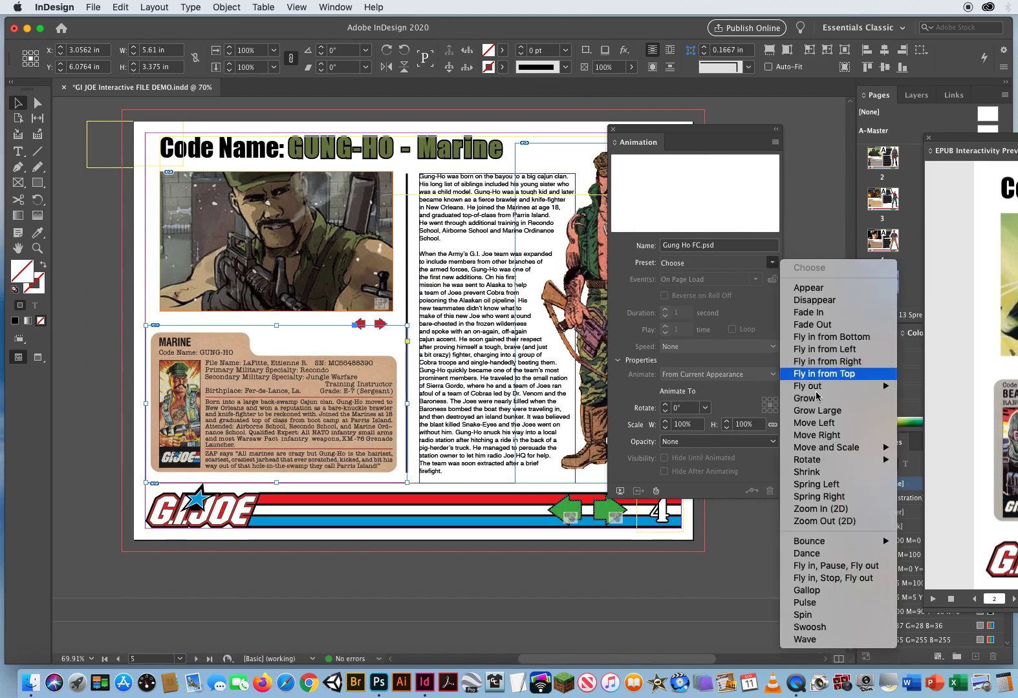
{"action": "mouse_move", "coordinate": [818, 545]}
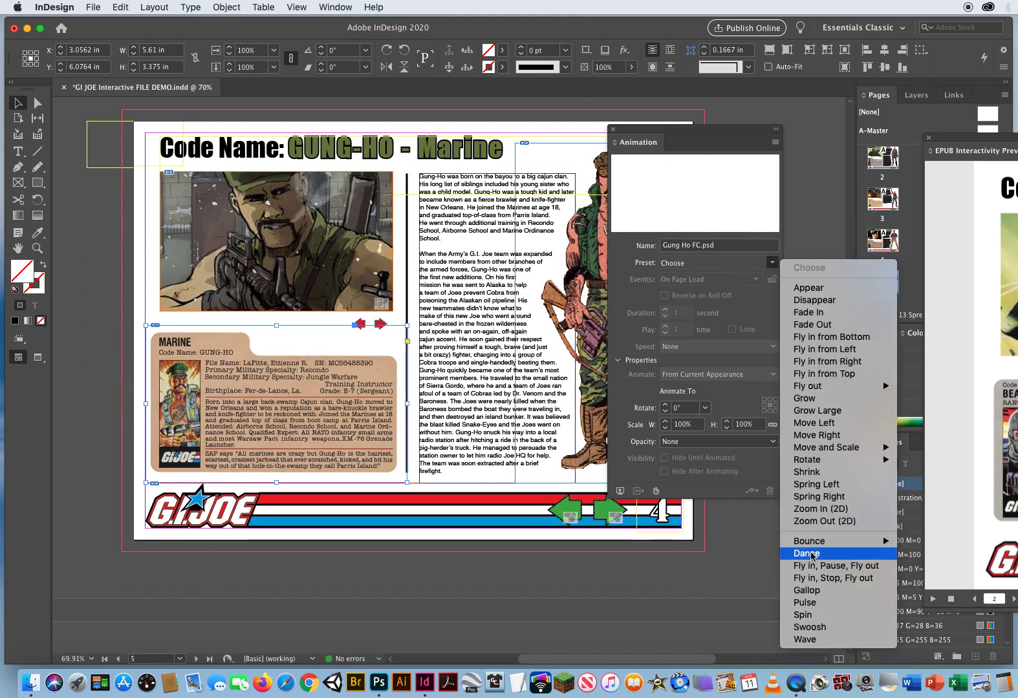
{"action": "left_click", "coordinate": [808, 554]}
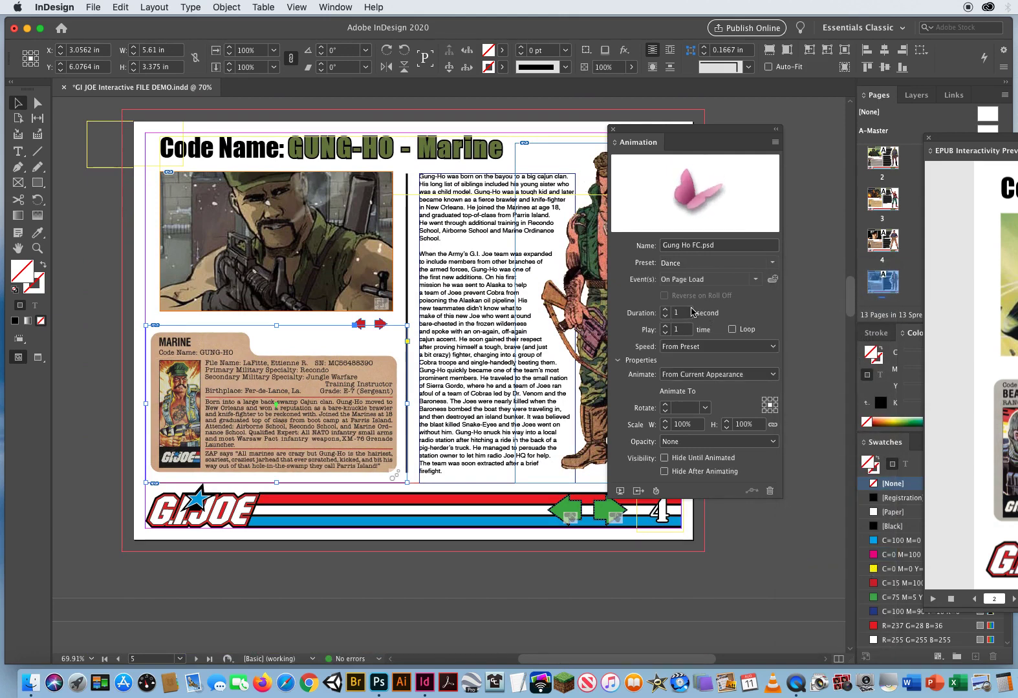
{"action": "left_click", "coordinate": [772, 263]}
{"action": "mouse_move", "coordinate": [835, 459]}
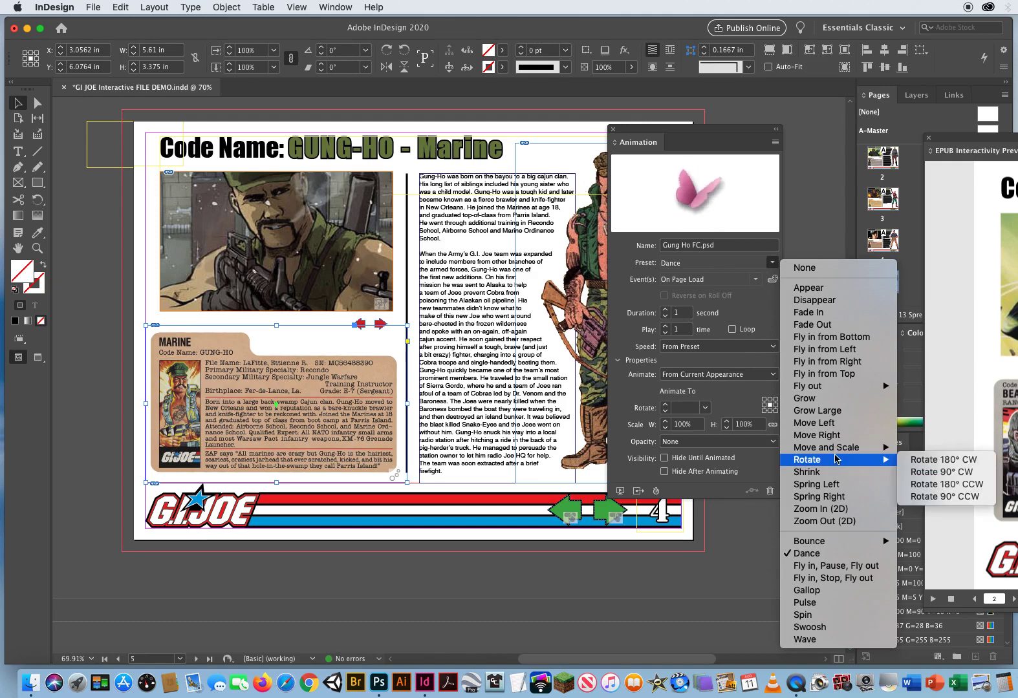
{"action": "left_click", "coordinate": [816, 485]}
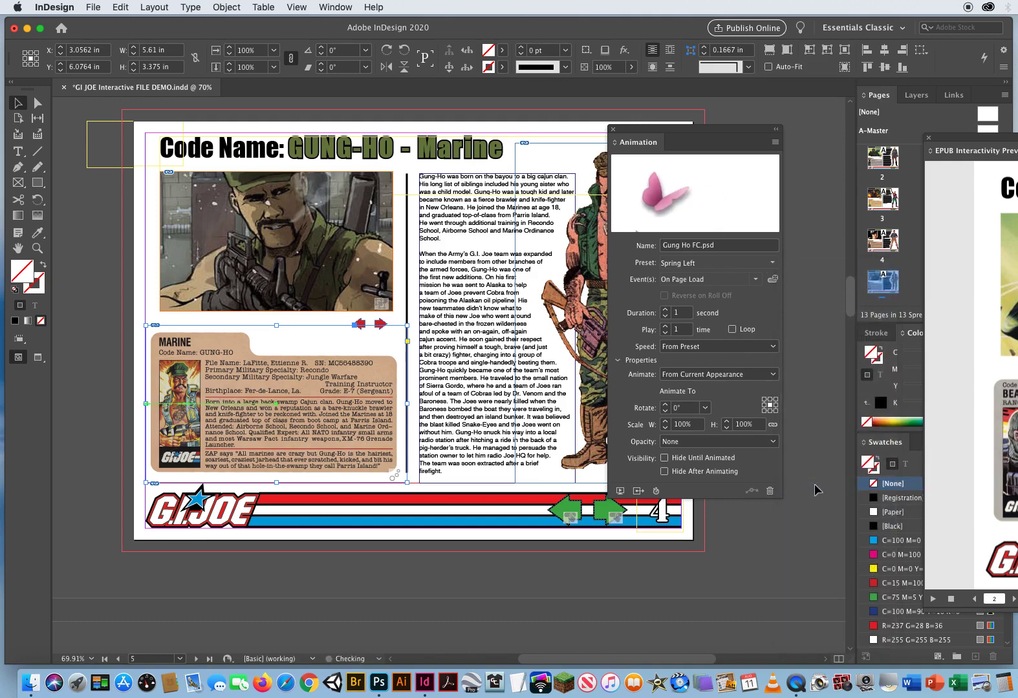
{"action": "left_click", "coordinate": [772, 262]}
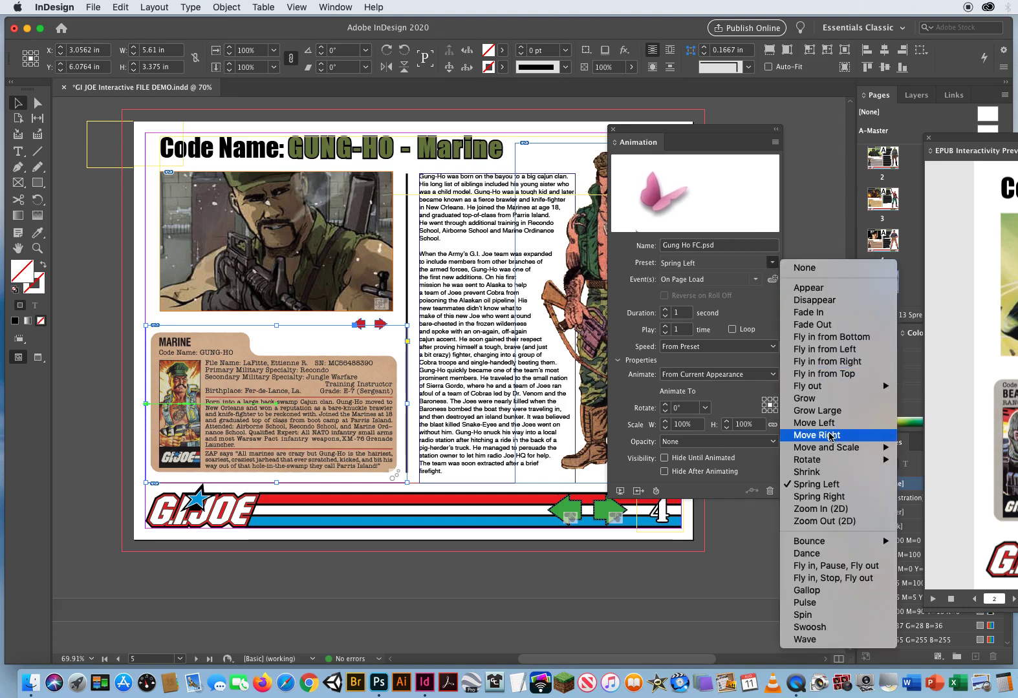
{"action": "mouse_move", "coordinate": [840, 460]}
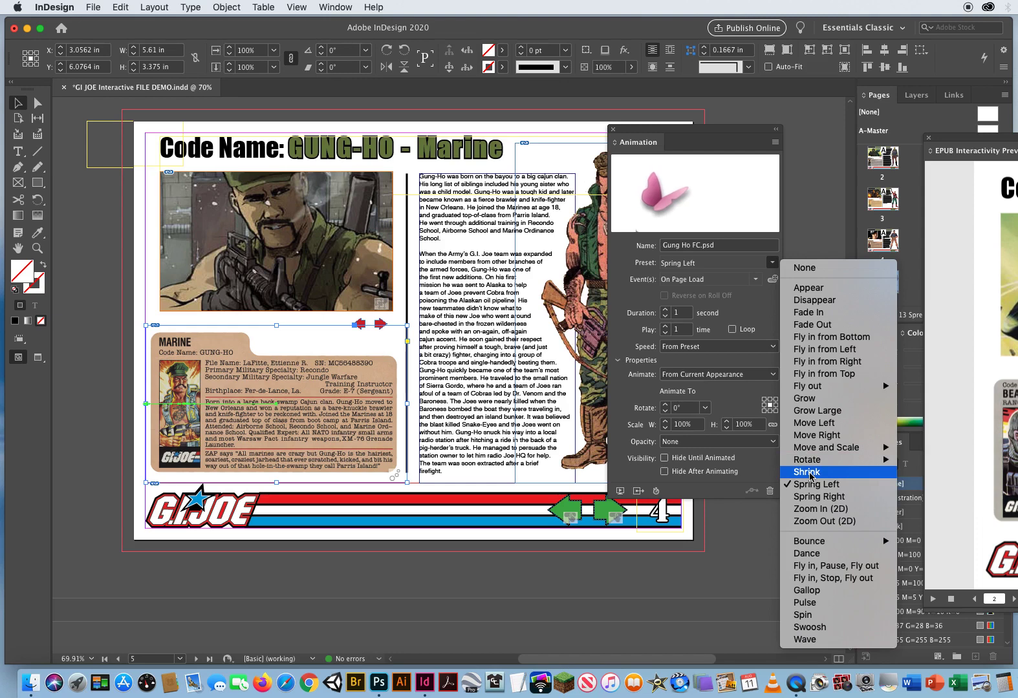
{"action": "left_click", "coordinate": [814, 314]}
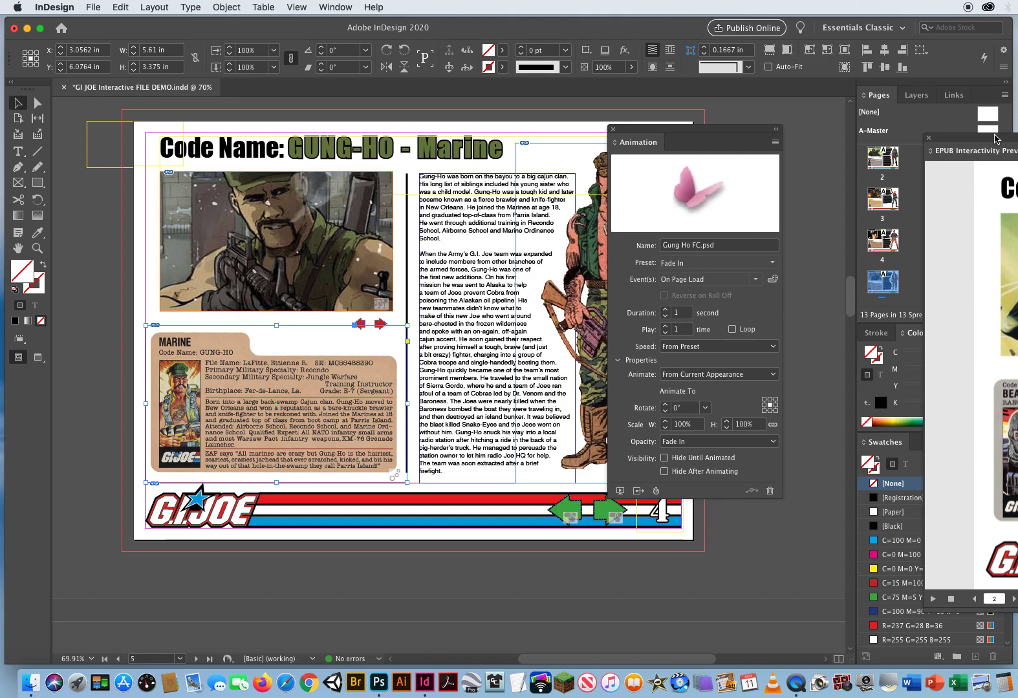
Step: Play the EPUB preview from the cover through Beach Head, Duke, Flint and Gung-Ho, then close it
{"action": "left_click_drag", "start_coordinate": [996, 137], "coordinate": [206, 111]}
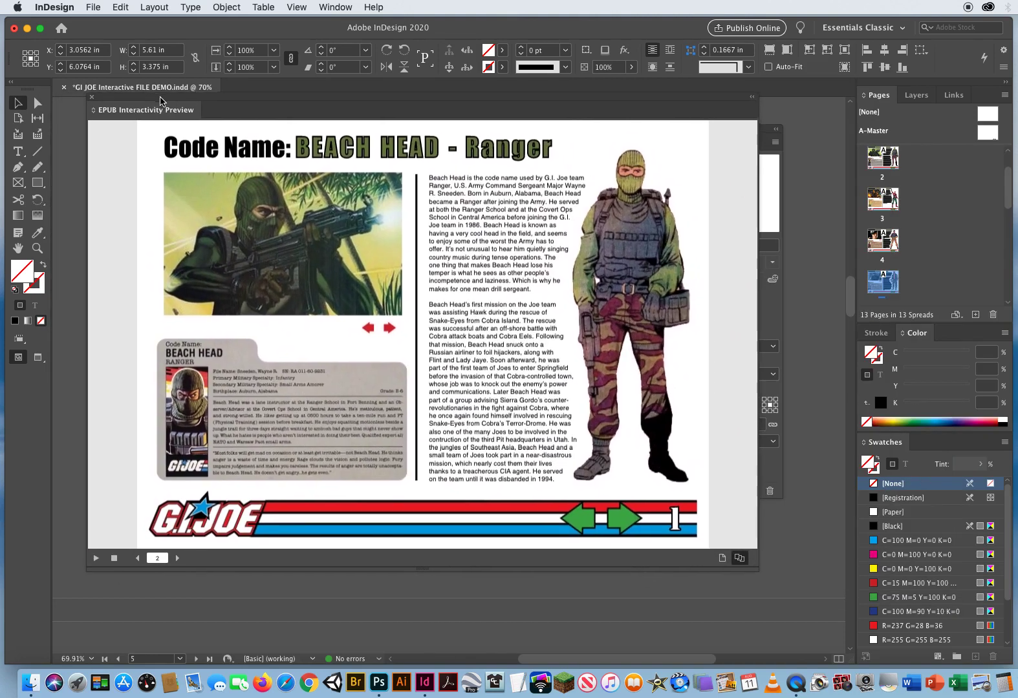
{"action": "left_click", "coordinate": [95, 560]}
{"action": "left_click", "coordinate": [95, 560]}
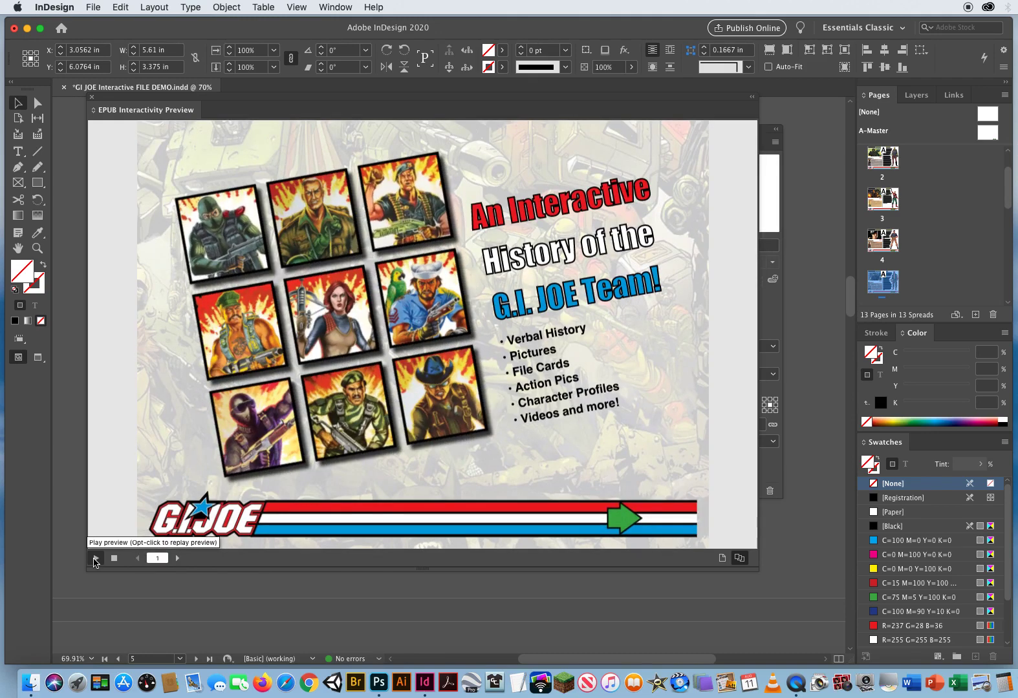
{"action": "left_click", "coordinate": [614, 518]}
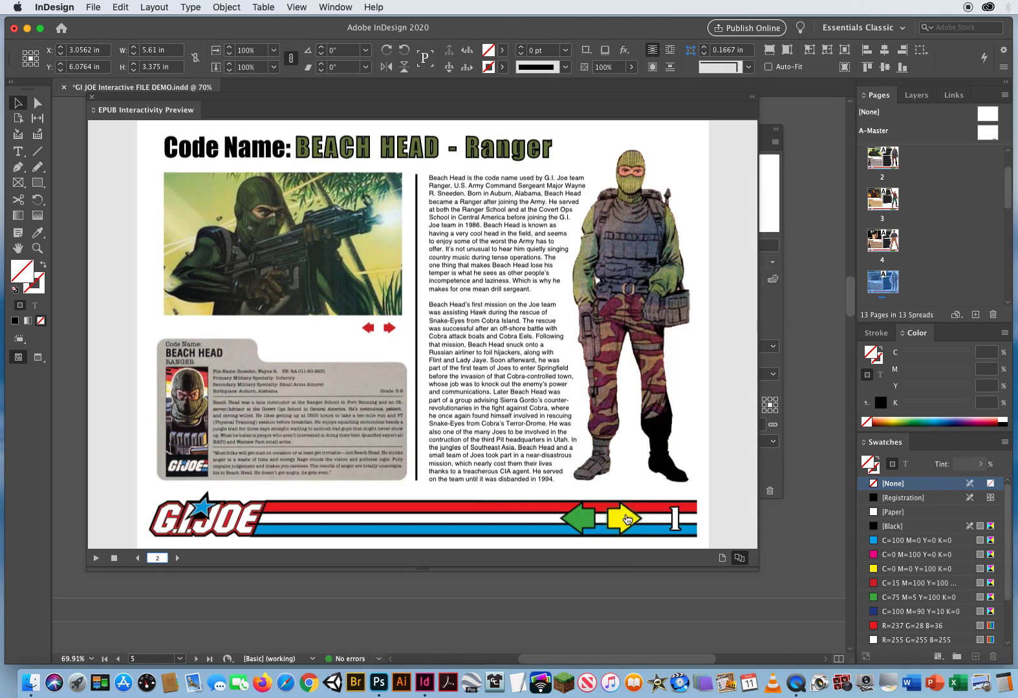
{"action": "left_click", "coordinate": [626, 519]}
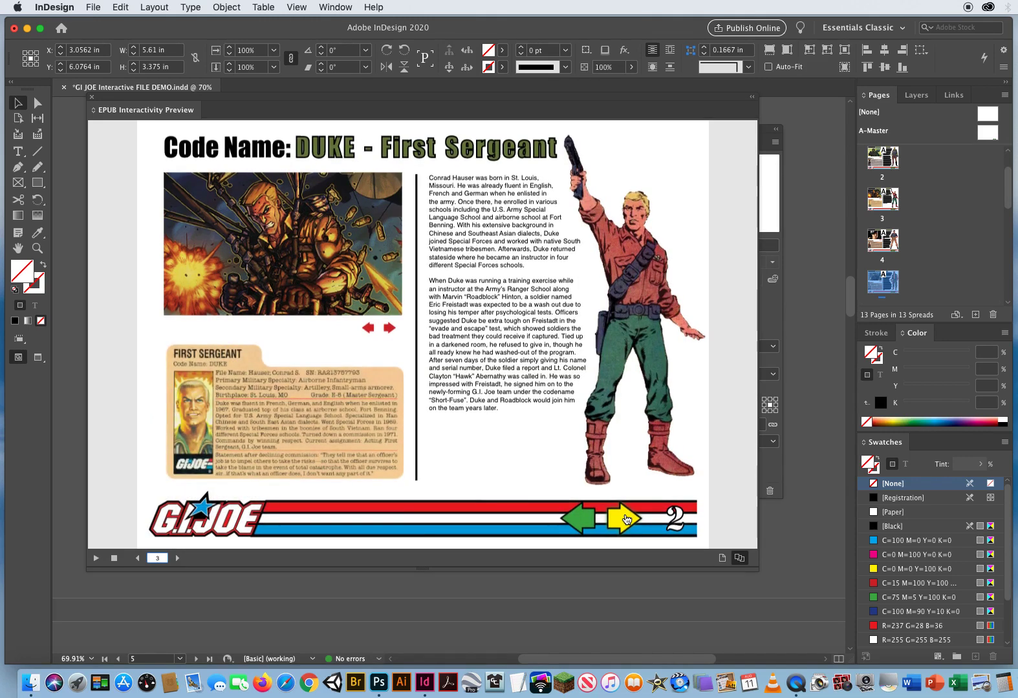
{"action": "left_click", "coordinate": [627, 519]}
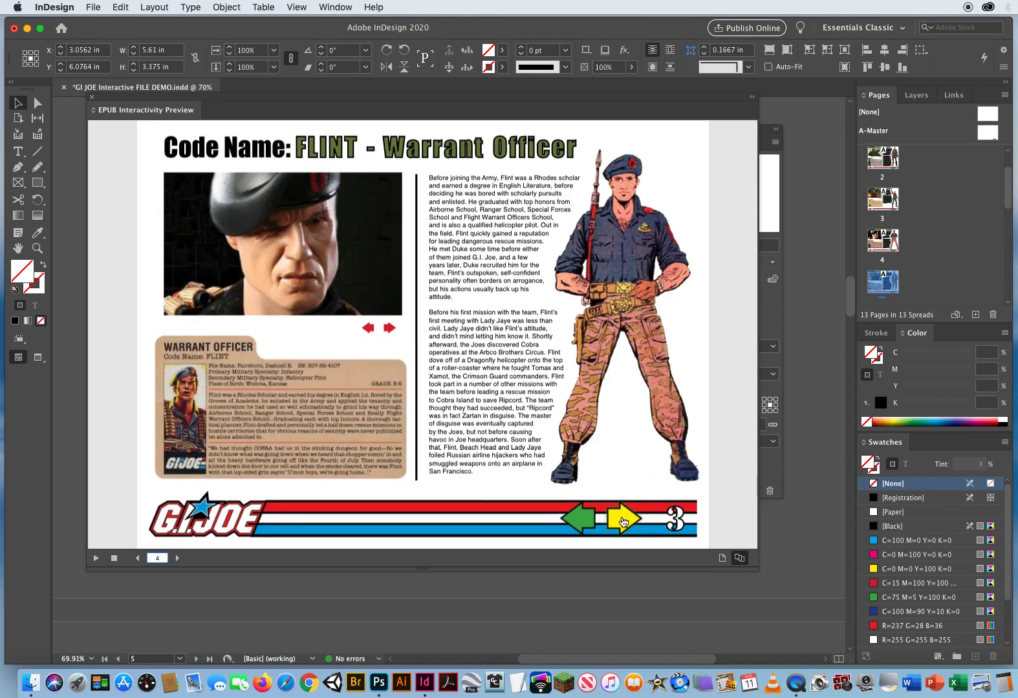
{"action": "left_click", "coordinate": [625, 521]}
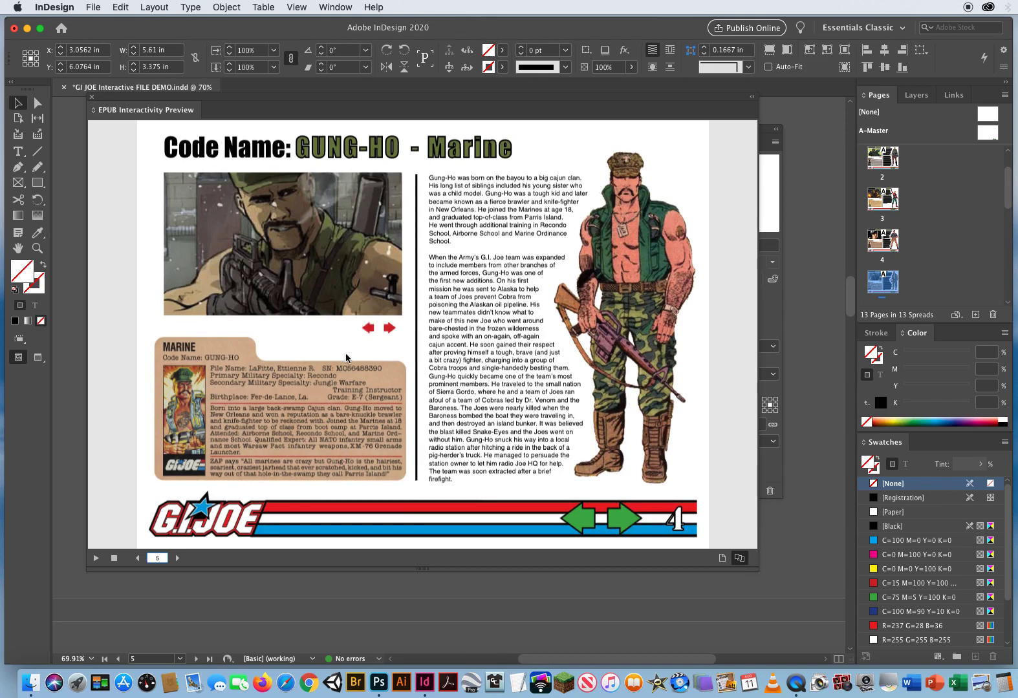
{"action": "left_click", "coordinate": [93, 97]}
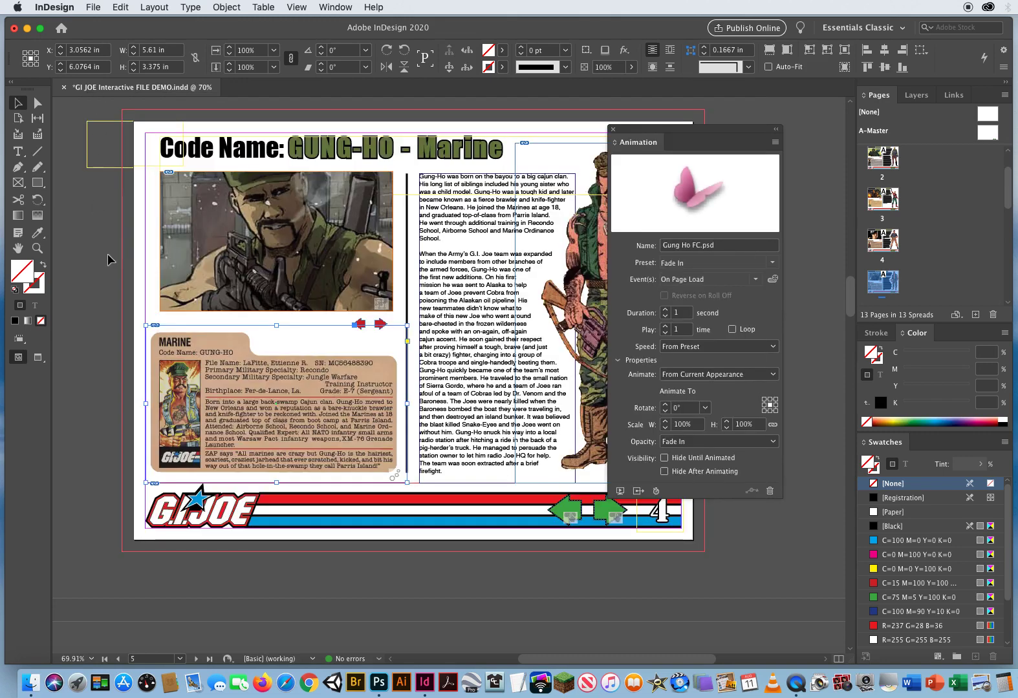
Step: Save the GI JOE Interactive FILE DEMO document, close the Animation panel, and deselect the file card
{"action": "key", "text": "super+s"}
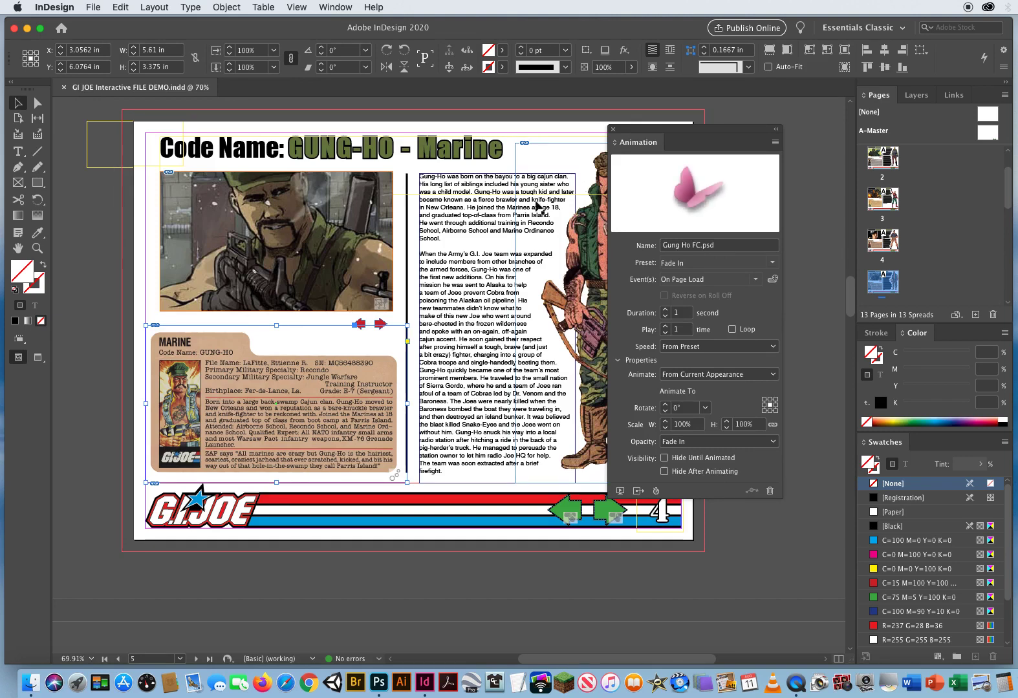
{"action": "left_click", "coordinate": [614, 131]}
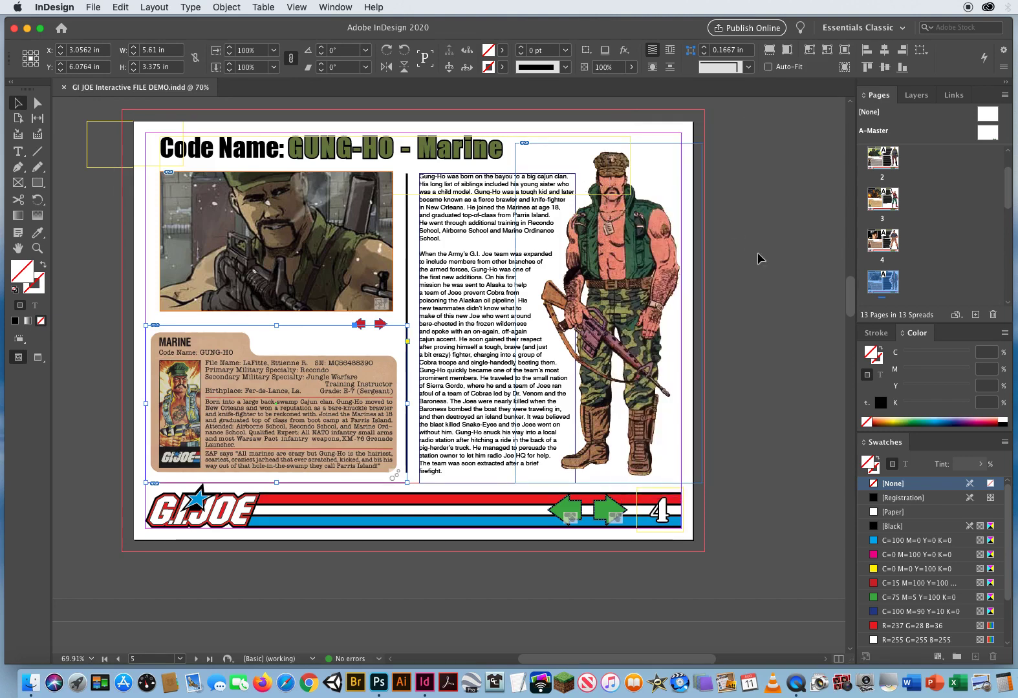
{"action": "left_click", "coordinate": [756, 255]}
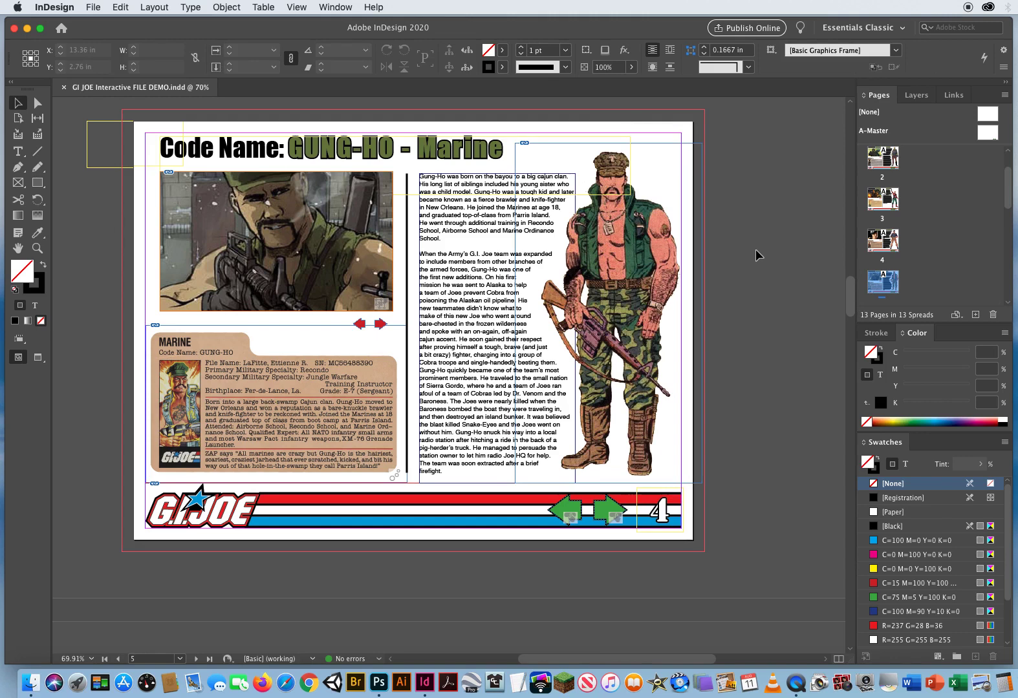